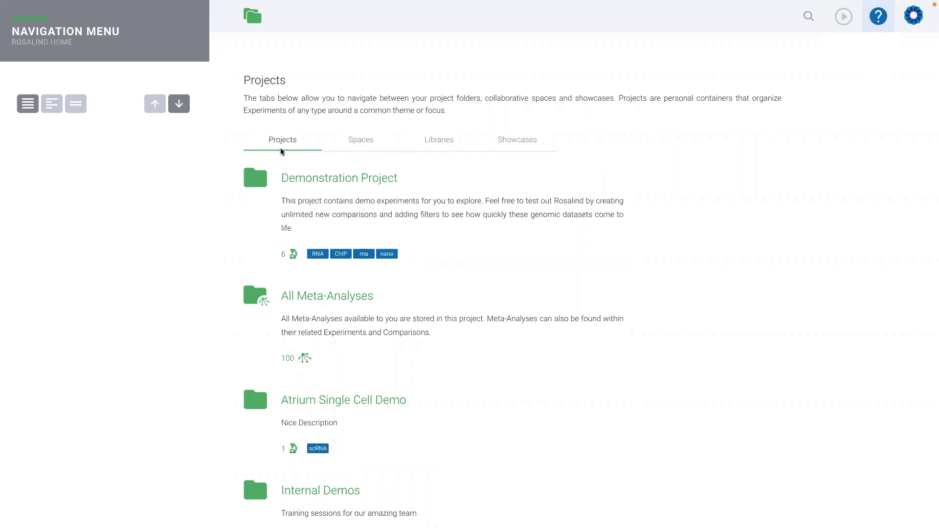
# Browse the Projects and Spaces lists, then view the Libraries page, which is Enterprise-only
pyautogui.scroll(-2, 283, 152)
pyautogui.scroll(-5, 282, 152)
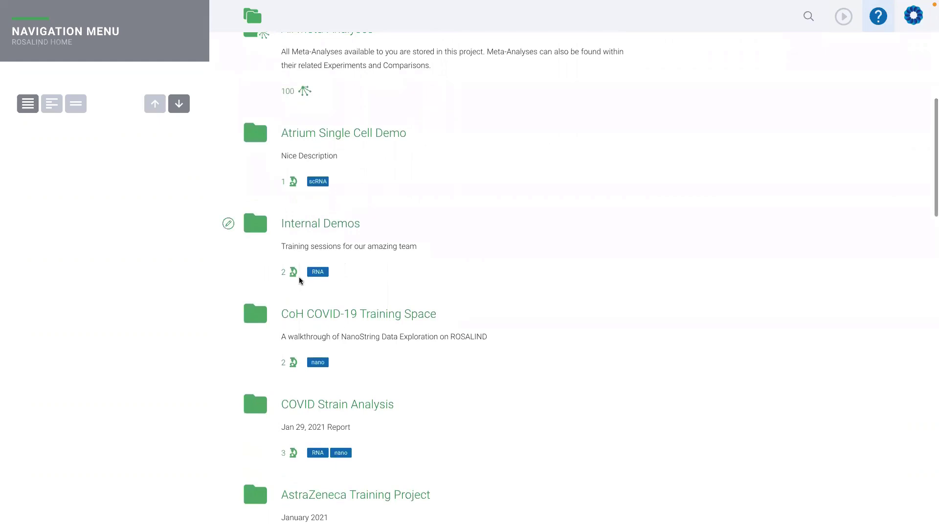
pyautogui.scroll(7, 301, 280)
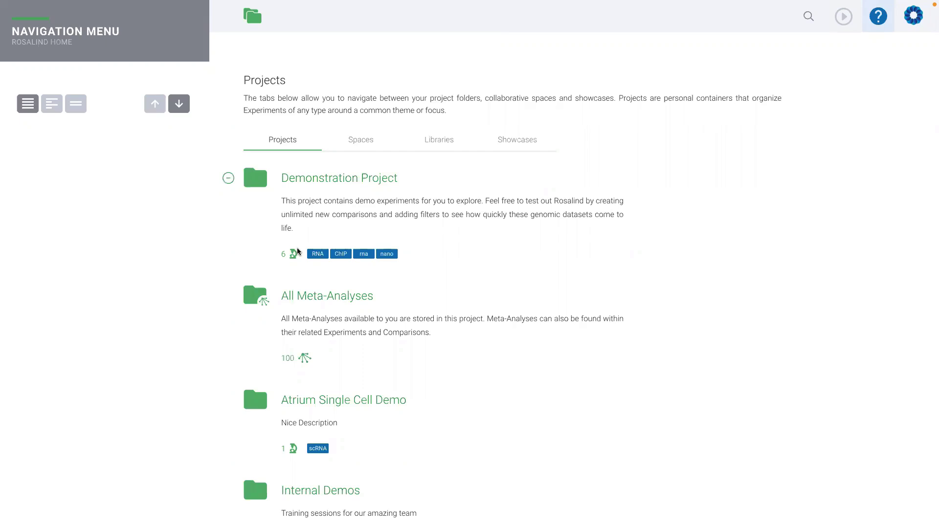
pyautogui.click(356, 149)
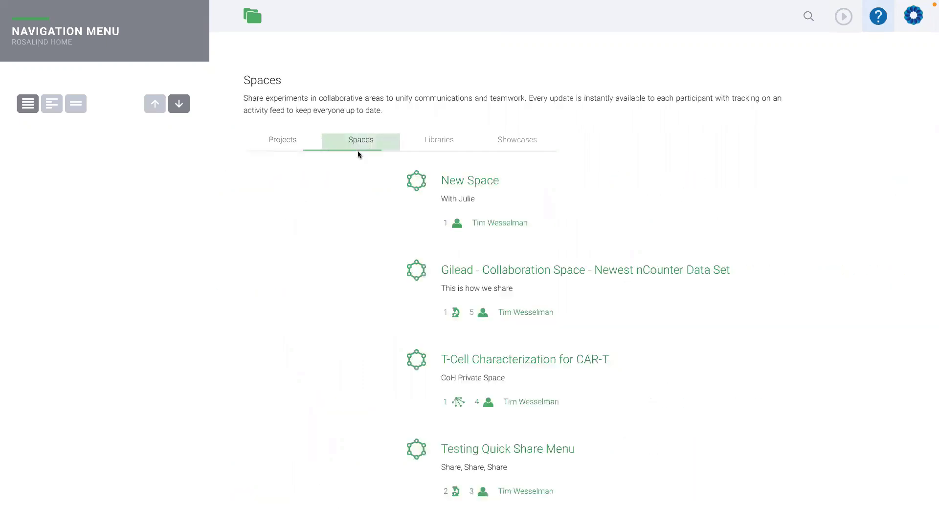
pyautogui.scroll(-2, 330, 248)
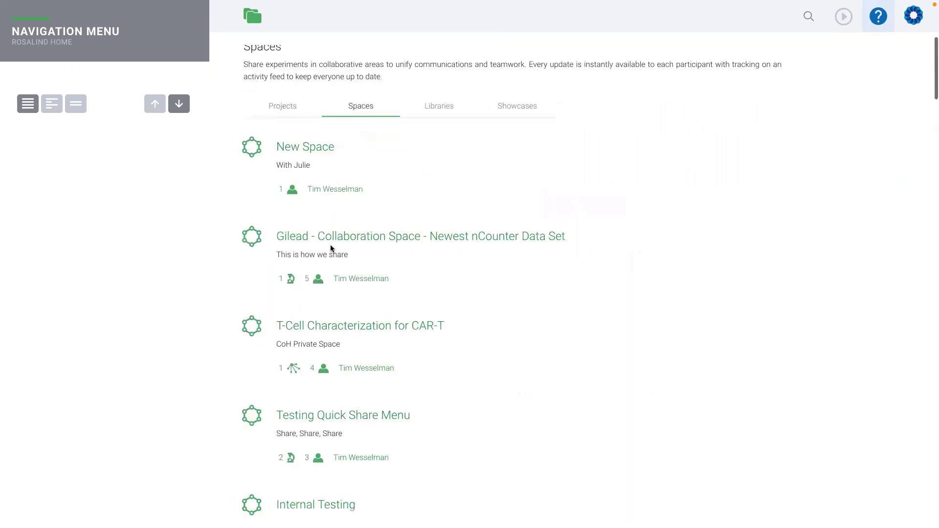
pyautogui.scroll(-3, 331, 248)
pyautogui.scroll(-3, 331, 219)
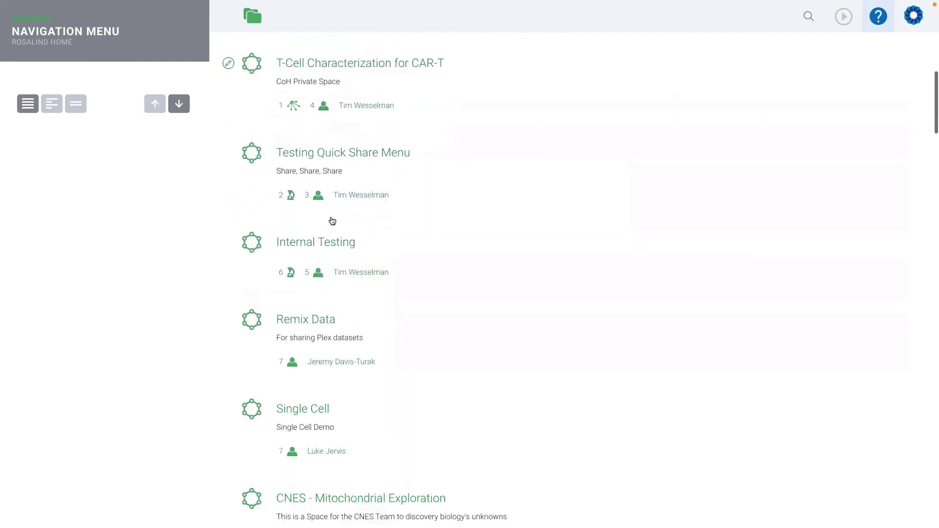
pyautogui.scroll(7, 331, 218)
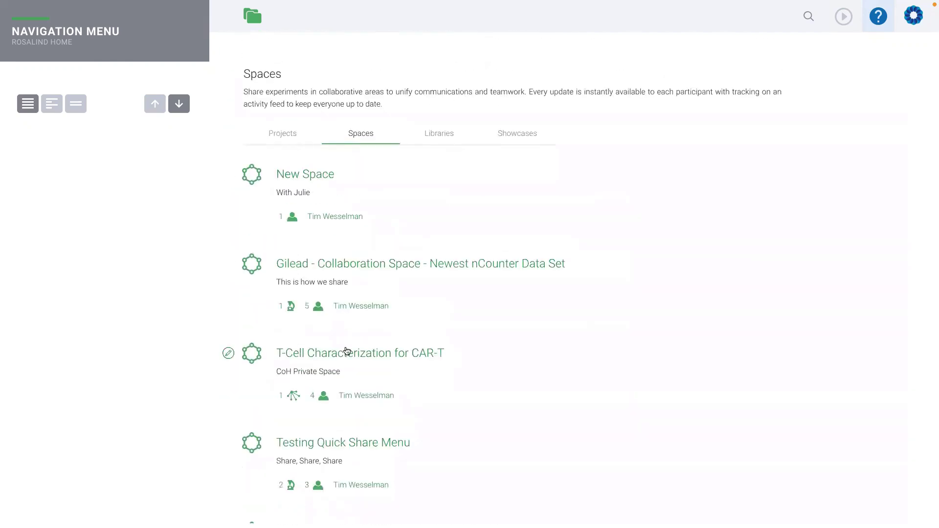
pyautogui.click(436, 136)
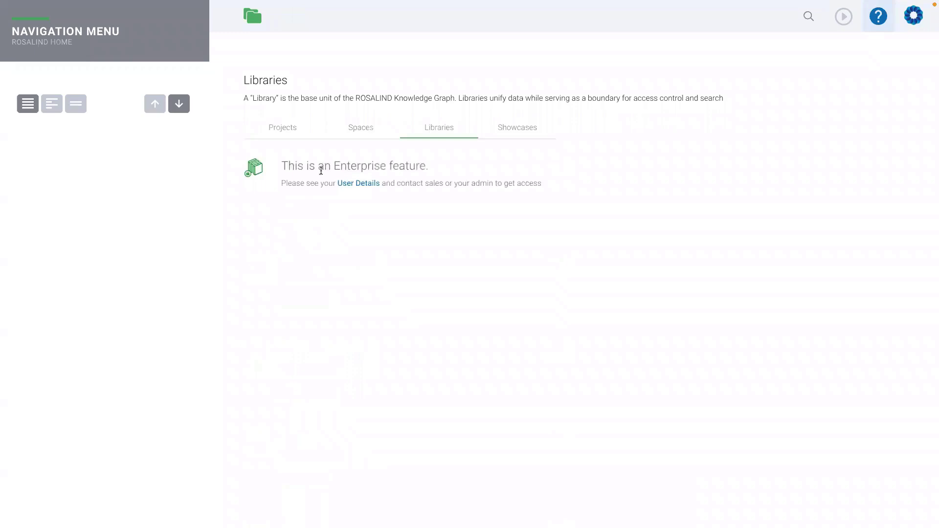
# Open the KRAS Without shrna treatments experiment inside The Latest on ROSALIND project
pyautogui.click(291, 129)
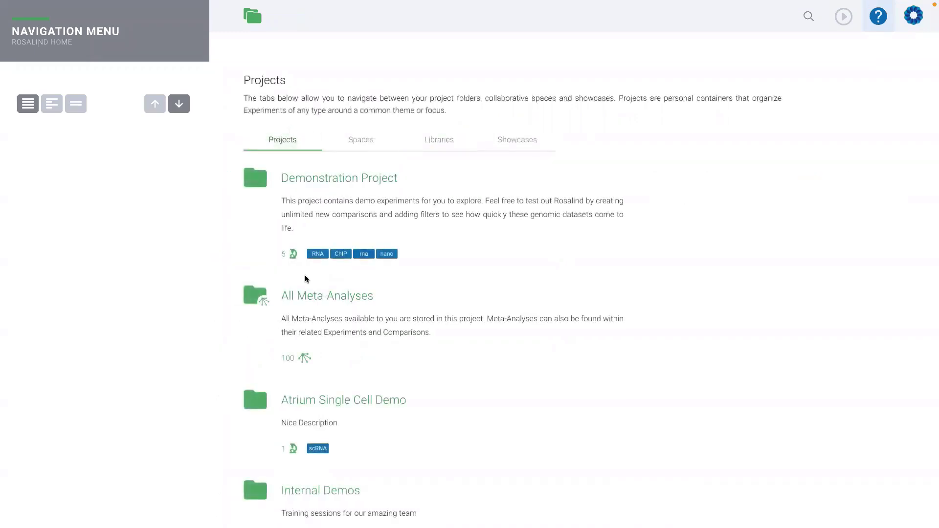
pyautogui.scroll(-3, 306, 279)
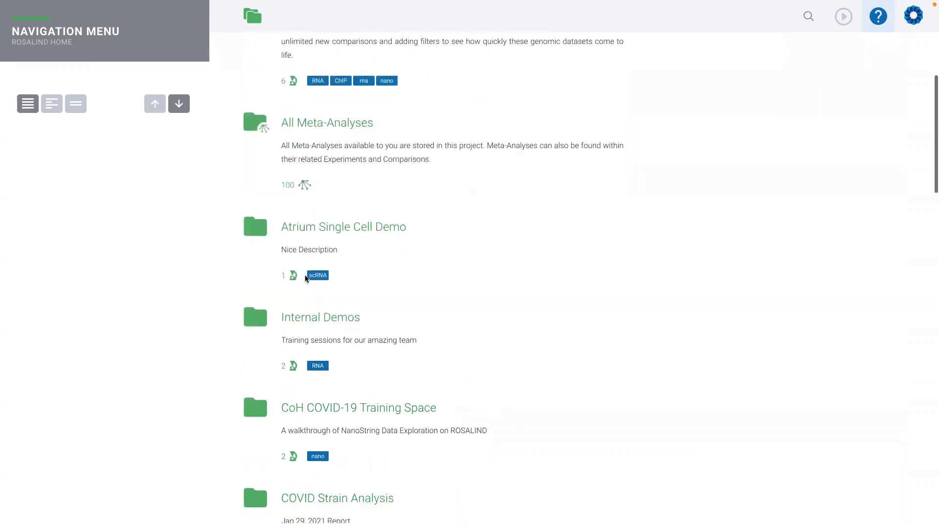
pyautogui.scroll(-9, 305, 278)
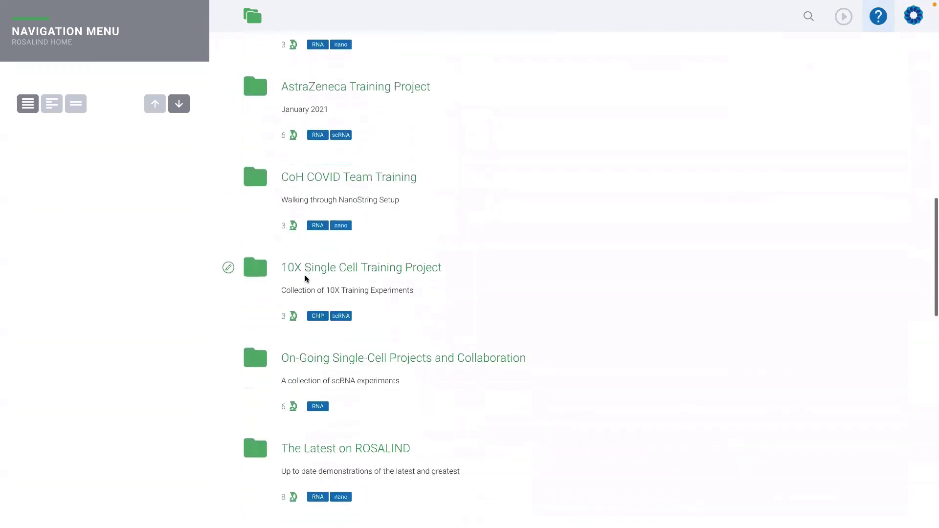
pyautogui.scroll(-1, 305, 279)
pyautogui.click(319, 397)
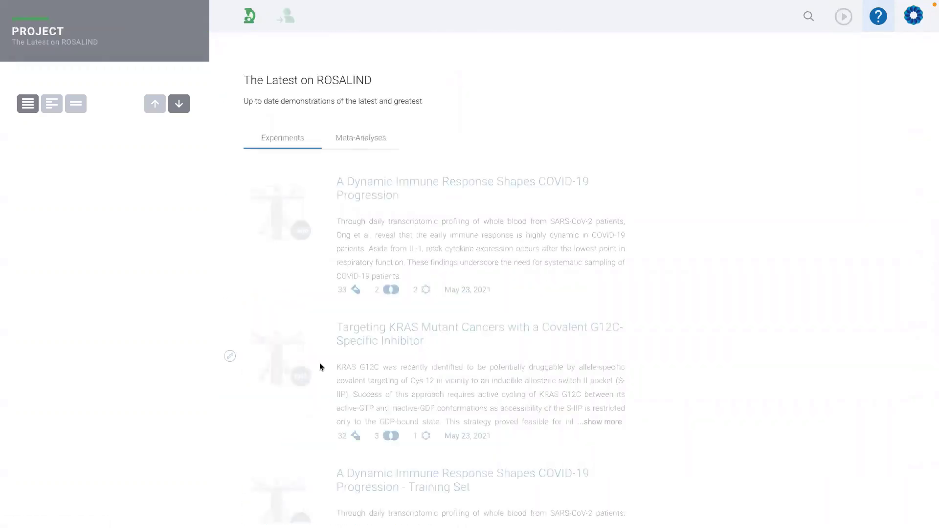
pyautogui.scroll(-9, 450, 376)
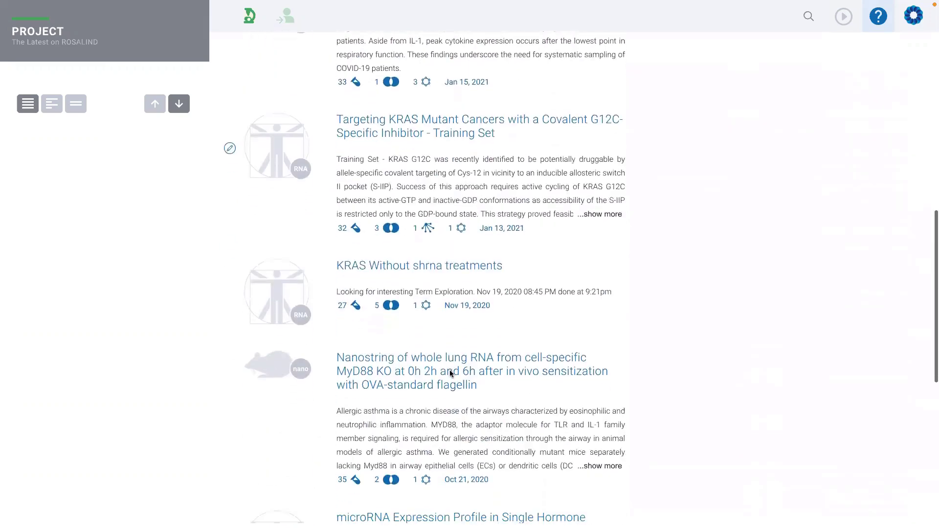
pyautogui.click(424, 287)
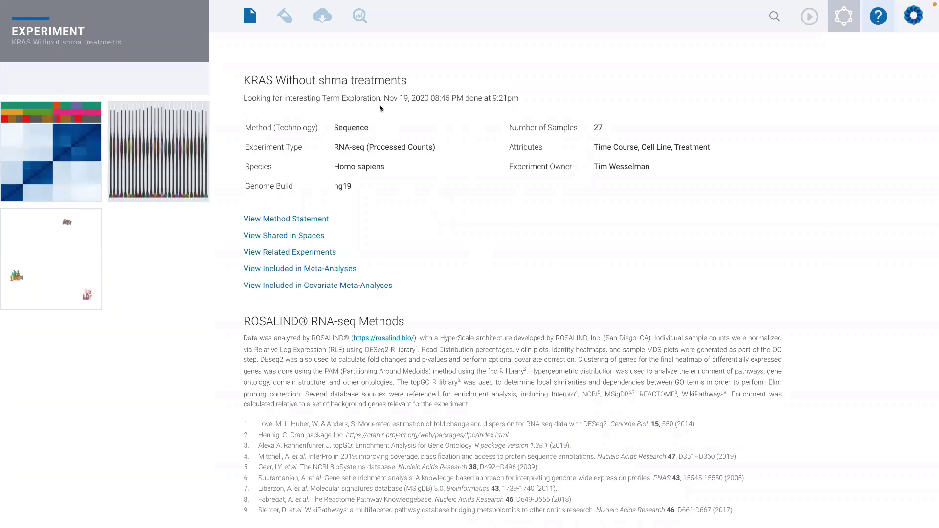
# Create a new Space from this experiment, named for the two collaborators, described 'This is how real-time sharing and collaborative insights occur'
pyautogui.click(849, 23)
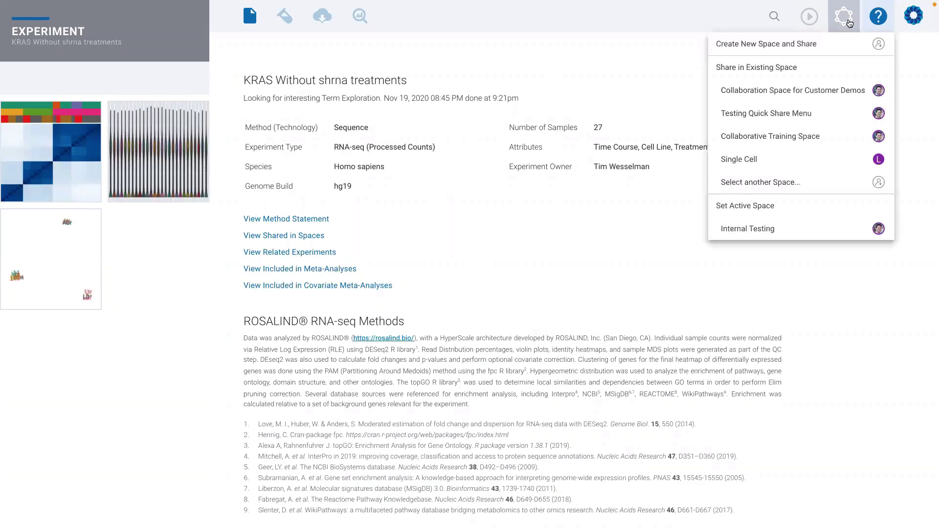
pyautogui.click(803, 43)
pyautogui.click(543, 216)
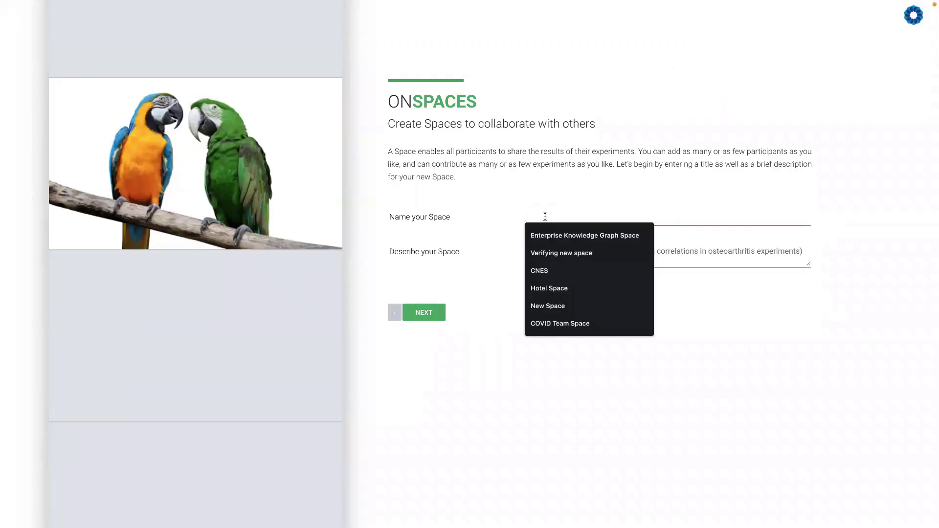
pyautogui.write('New Collaboration Space with Trent and Abel')
pyautogui.click(538, 253)
pyautogui.write('This is ')
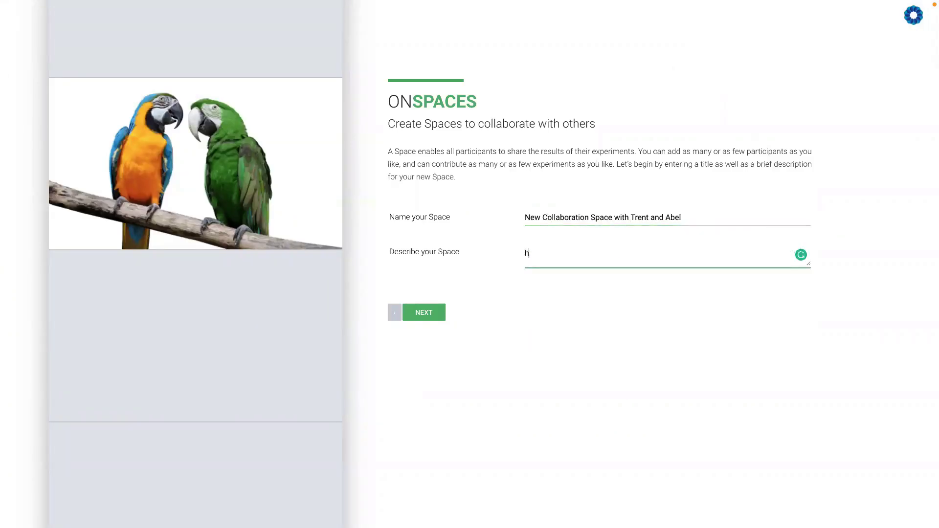
pyautogui.write('how real-time sharing and collaborative insights occur')
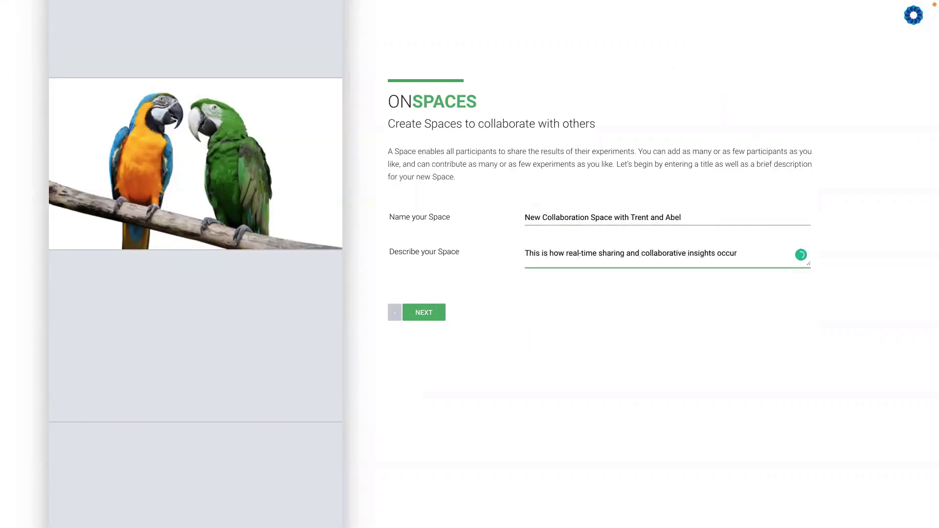
pyautogui.click(435, 308)
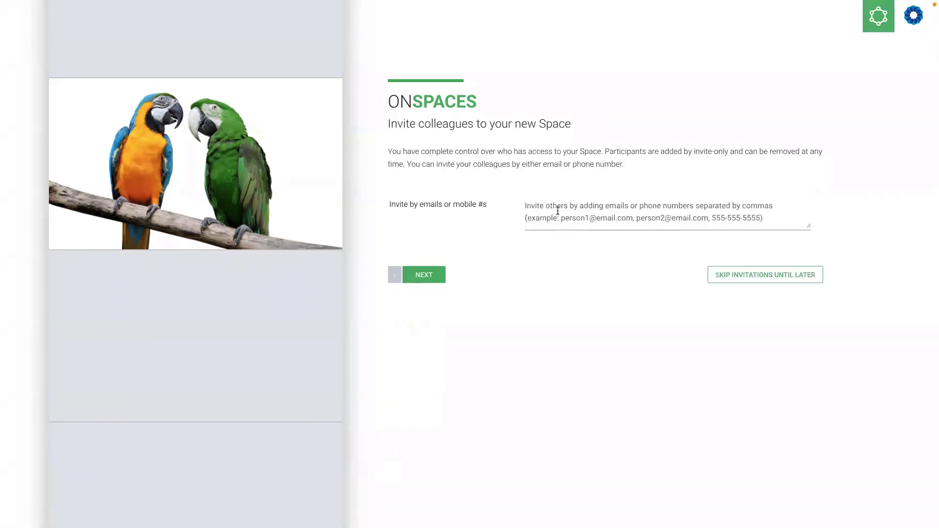
# Invite both colleagues by their e-mail addresses, then finish creating the Space with the KRAS experiment
pyautogui.click(563, 218)
pyautogui.write('trent')
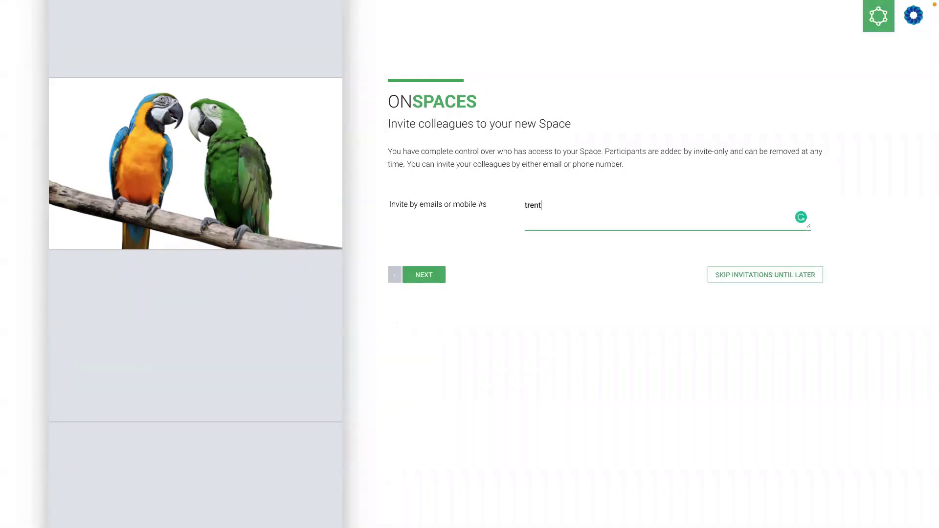
pyautogui.press('BackSpace')
pyautogui.press('BackSpace')
pyautogui.press('BackSpace')
pyautogui.press('BackSpace')
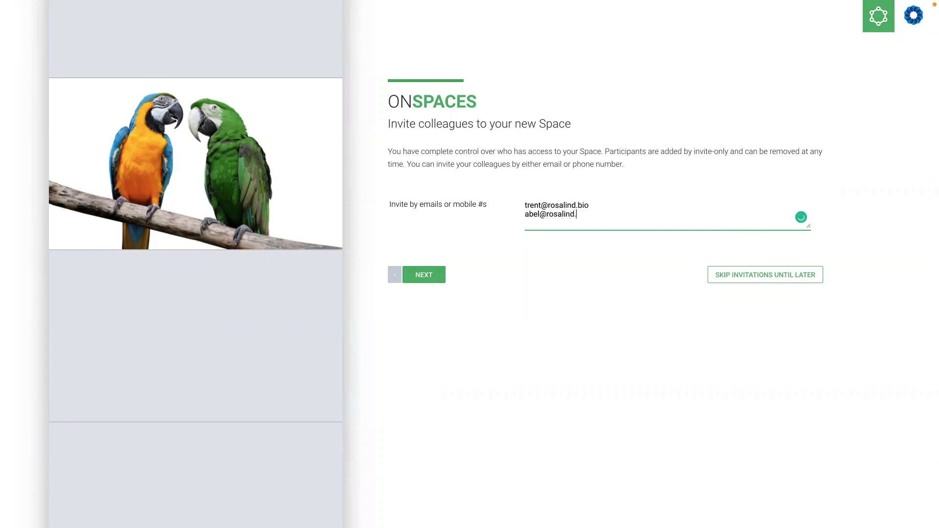
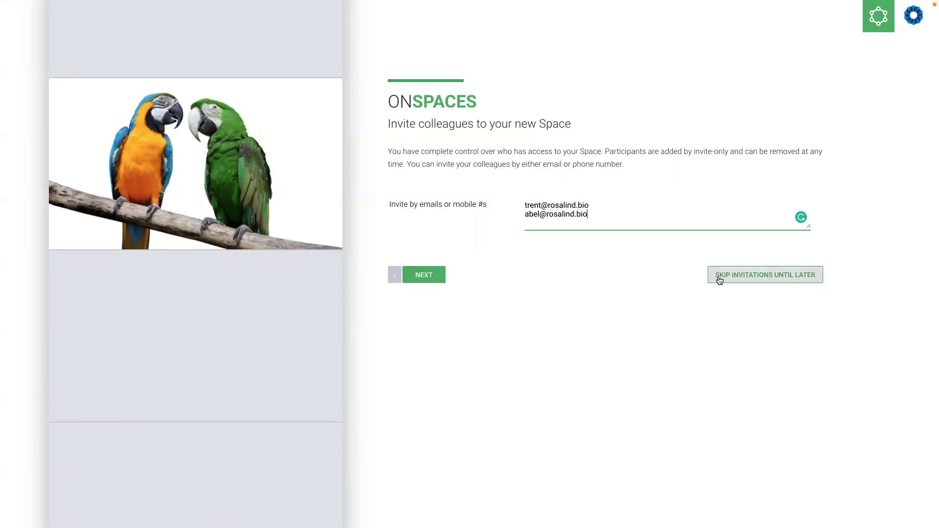
pyautogui.click(424, 275)
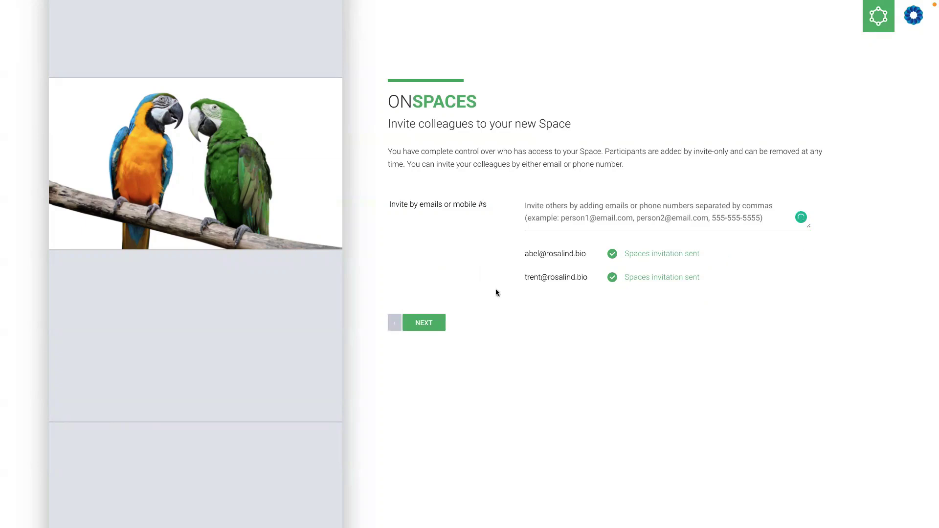
pyautogui.click(423, 323)
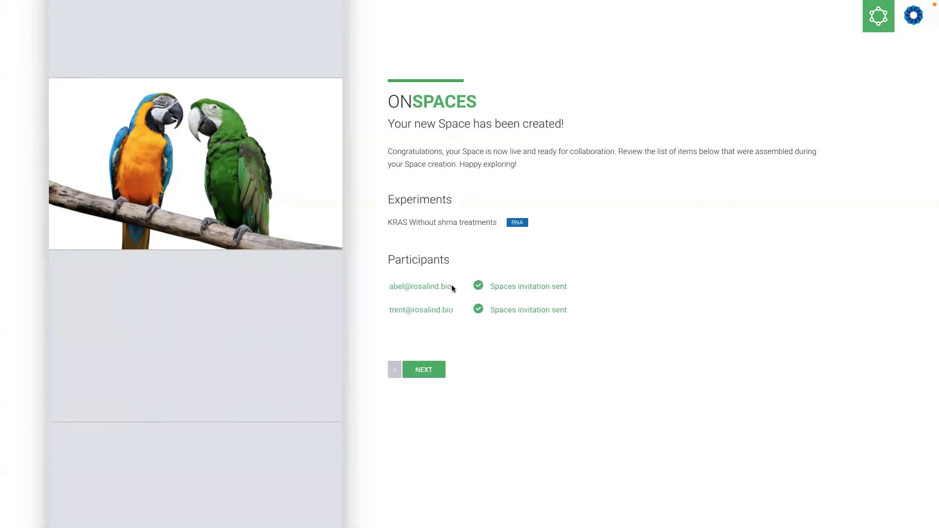
pyautogui.click(424, 369)
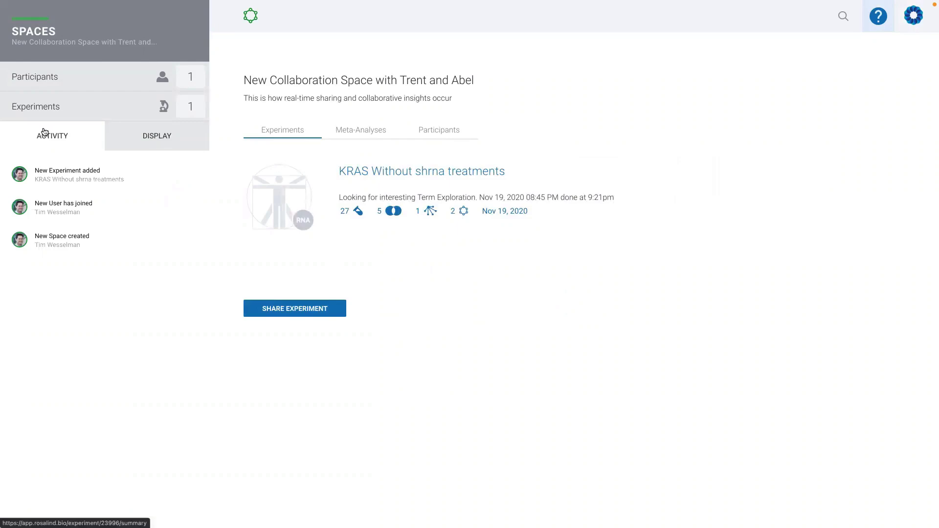
pyautogui.moveTo(39, 235)
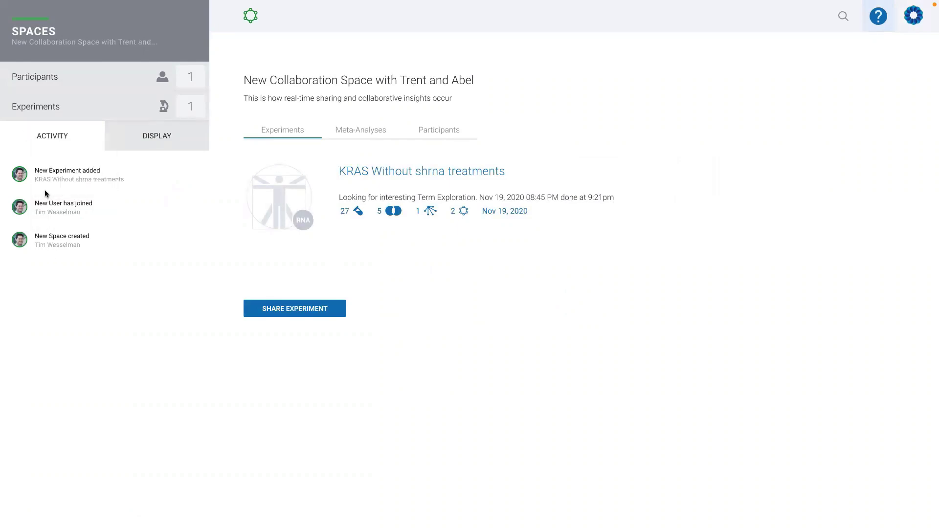
pyautogui.moveTo(45, 175)
pyautogui.click(357, 131)
pyautogui.click(443, 129)
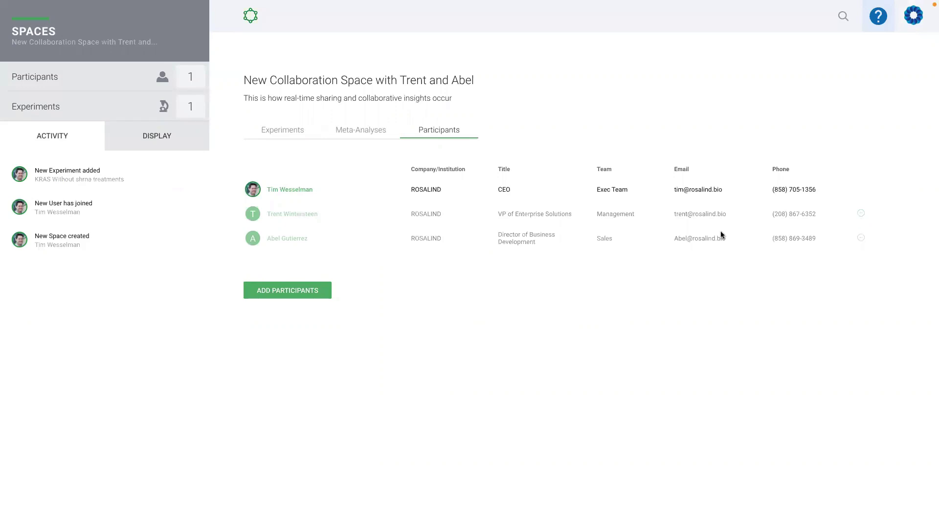
pyautogui.click(281, 131)
# Start sharing more experiments and select the MERS-CoV miRNA and RNA analysis experiments
pyautogui.click(290, 309)
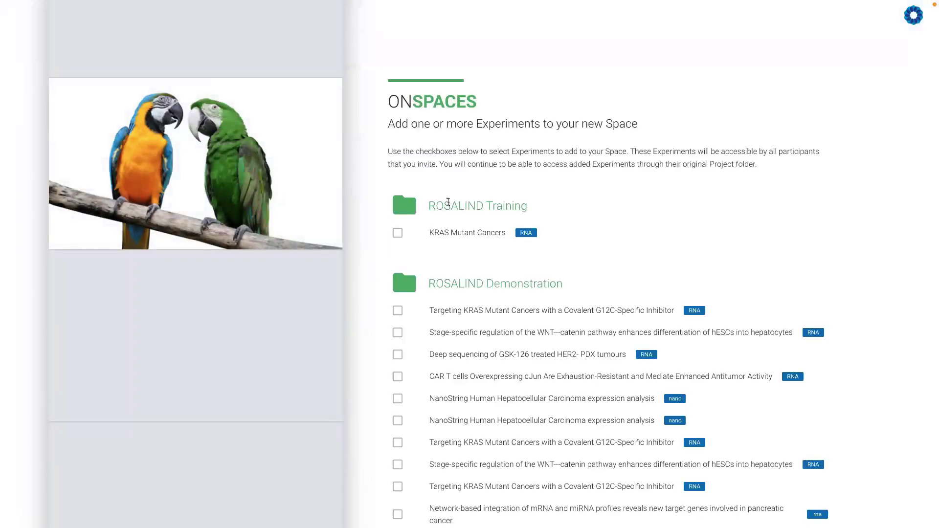
pyautogui.scroll(-3, 465, 322)
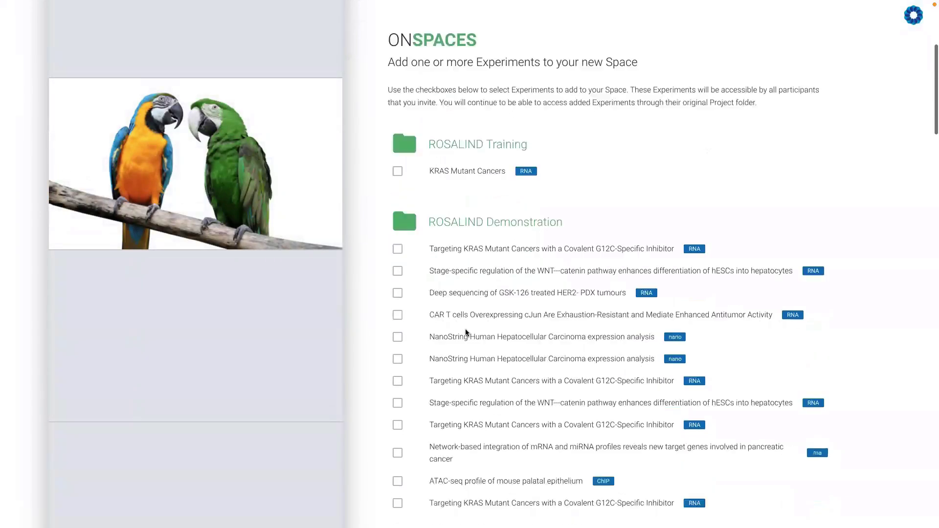
pyautogui.scroll(3, 465, 329)
pyautogui.scroll(-12, 466, 330)
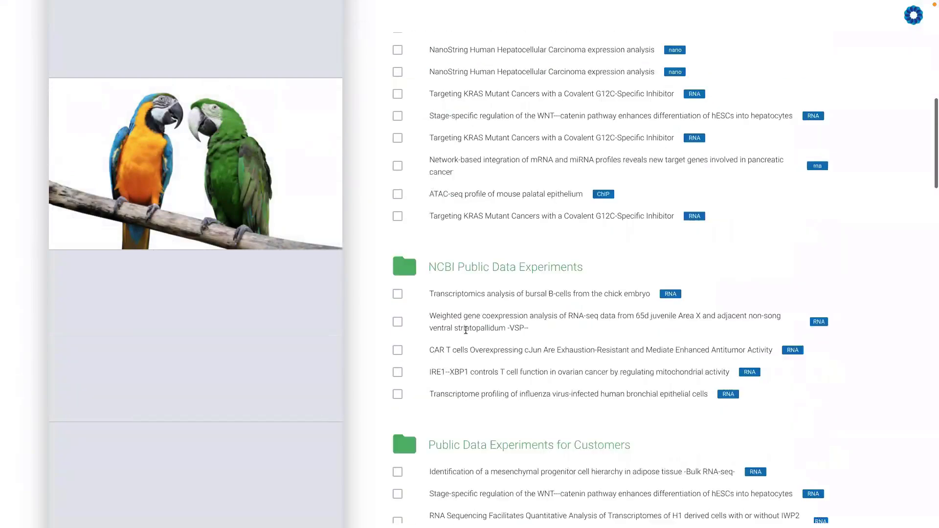
pyautogui.scroll(-15, 465, 330)
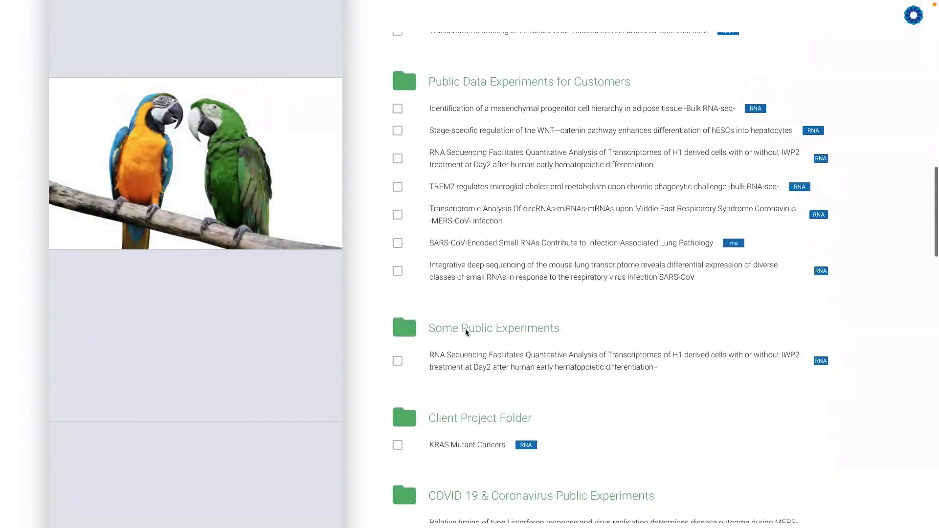
pyautogui.scroll(-1, 466, 330)
pyautogui.scroll(3, 465, 329)
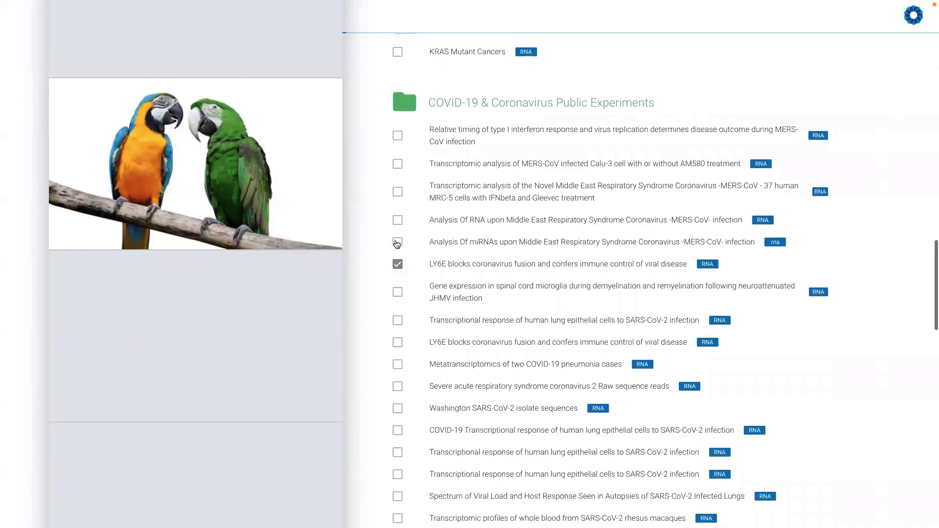
pyautogui.click(398, 242)
pyautogui.click(398, 220)
# Also select HCC Study, microRNA Expression Profile and A Dynamic Immune Response, then add them
pyautogui.scroll(-12, 459, 339)
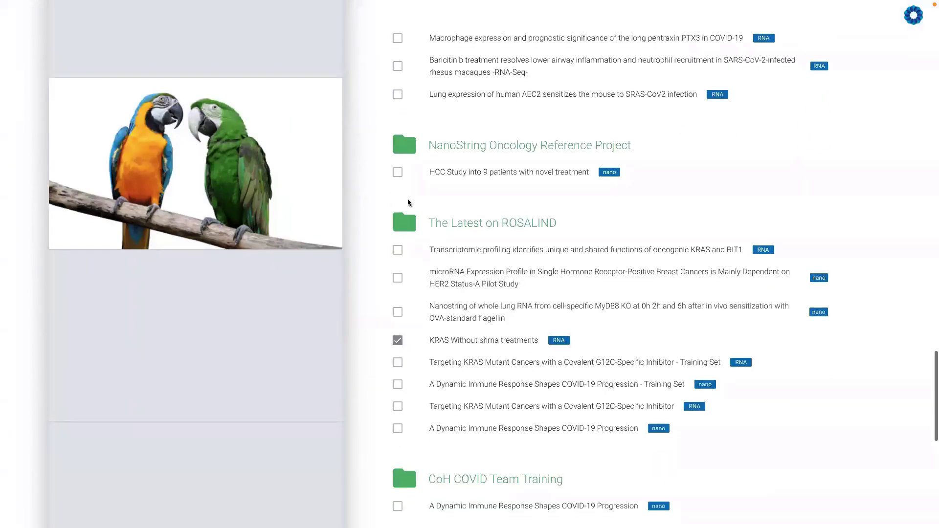
pyautogui.click(397, 174)
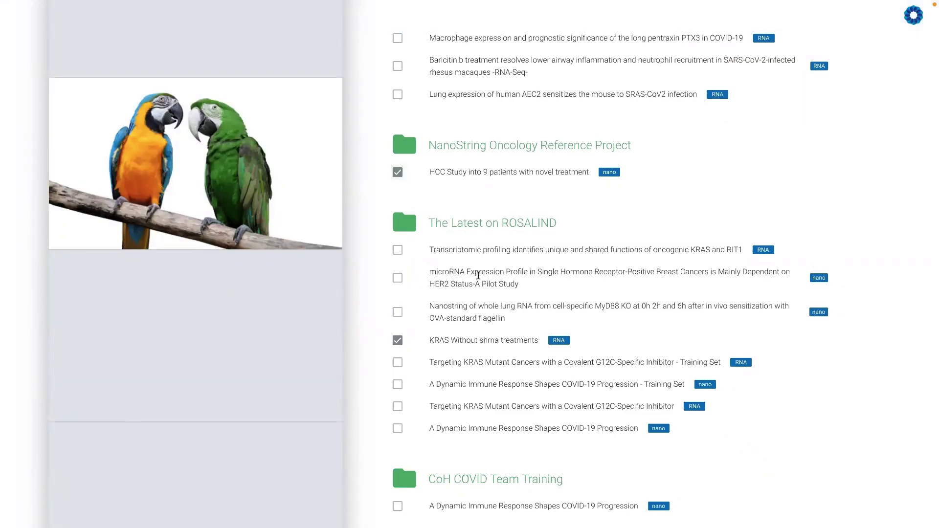
pyautogui.click(397, 278)
pyautogui.scroll(-1, 465, 326)
pyautogui.scroll(-8, 465, 326)
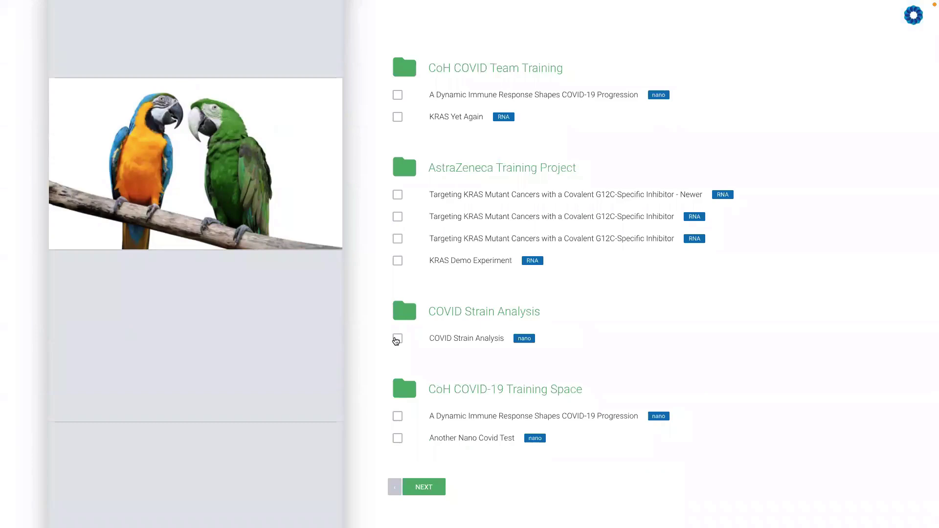
pyautogui.click(397, 340)
pyautogui.scroll(-1, 427, 357)
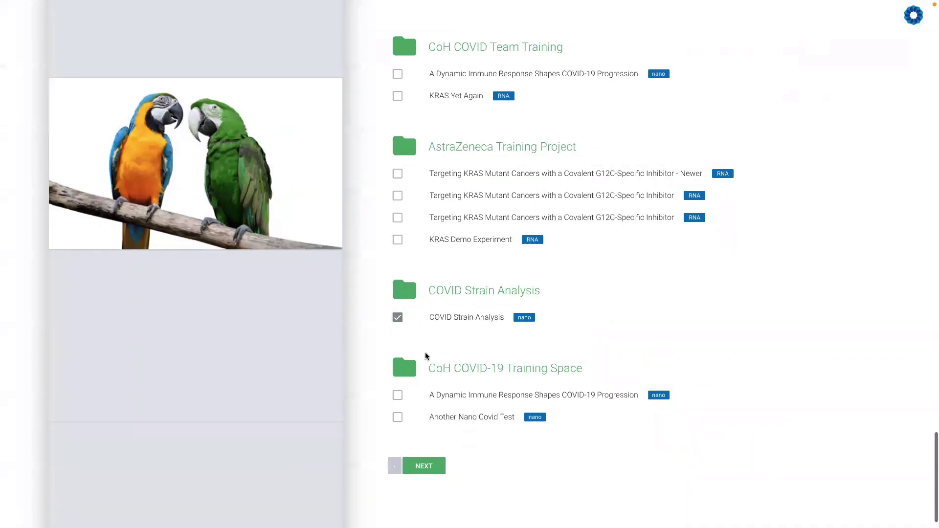
pyautogui.click(398, 319)
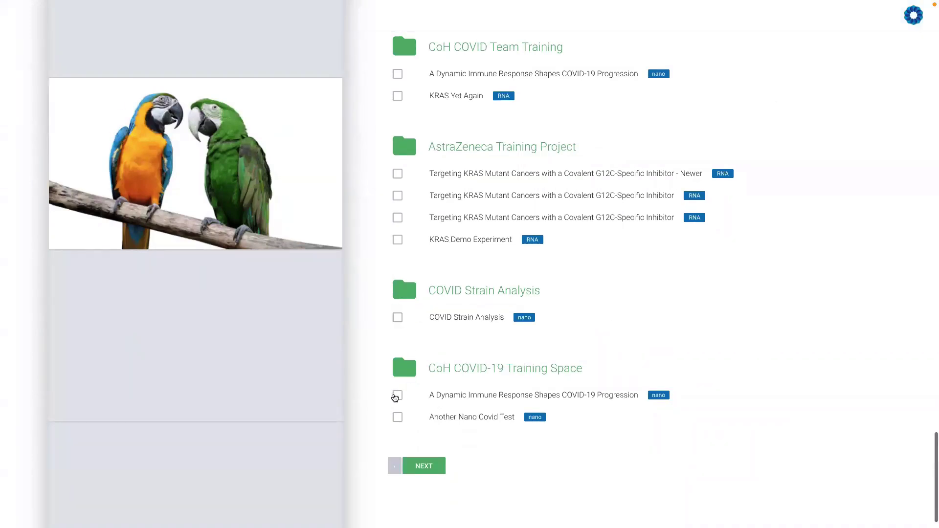
pyautogui.click(397, 396)
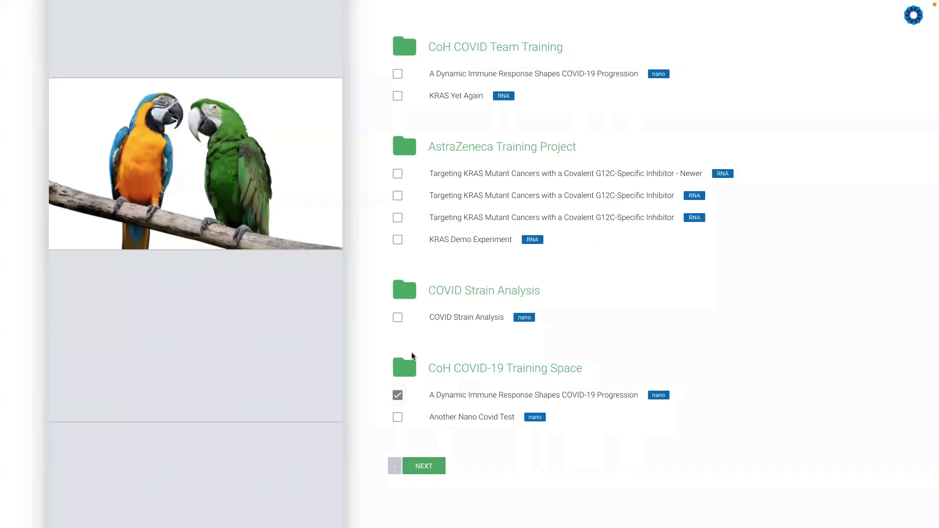
pyautogui.click(432, 463)
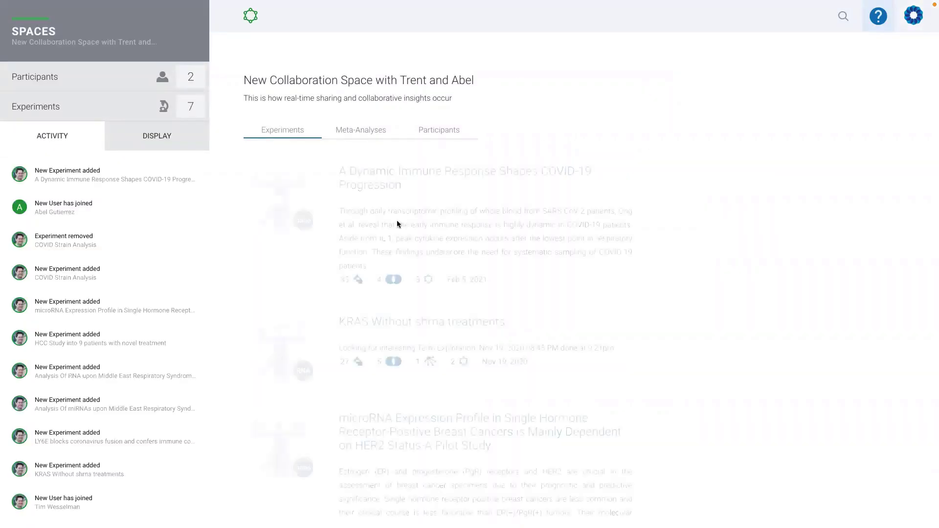
# From the Space's Activity feed, open the newly joined participant's incomplete user profile
pyautogui.scroll(-8, 391, 318)
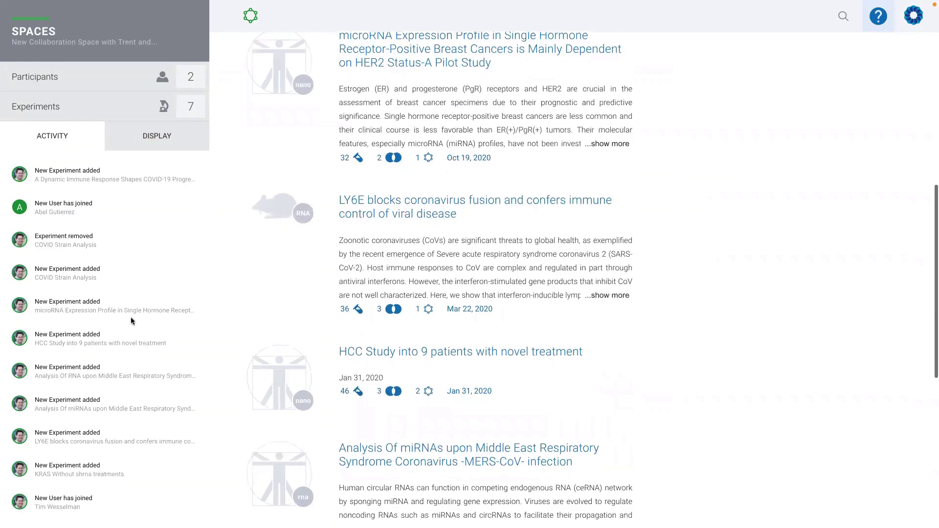
pyautogui.moveTo(57, 347)
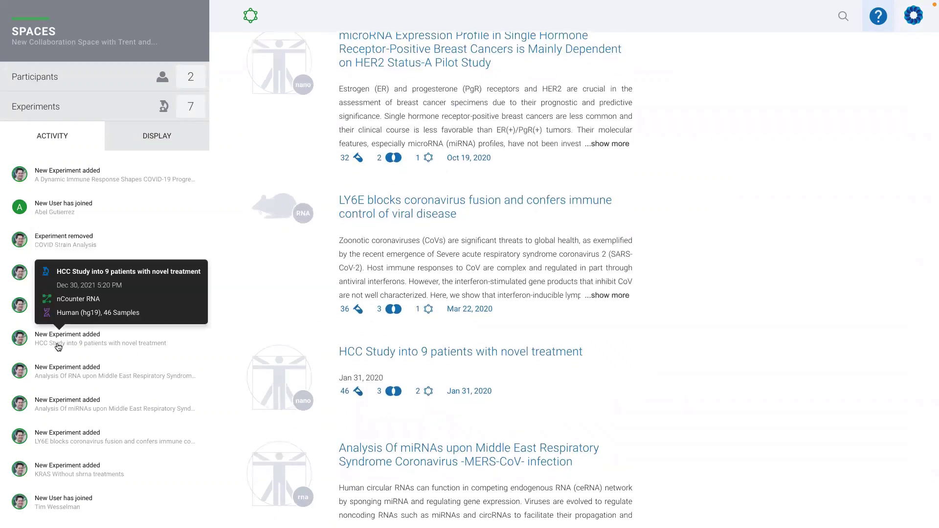
pyautogui.moveTo(79, 182)
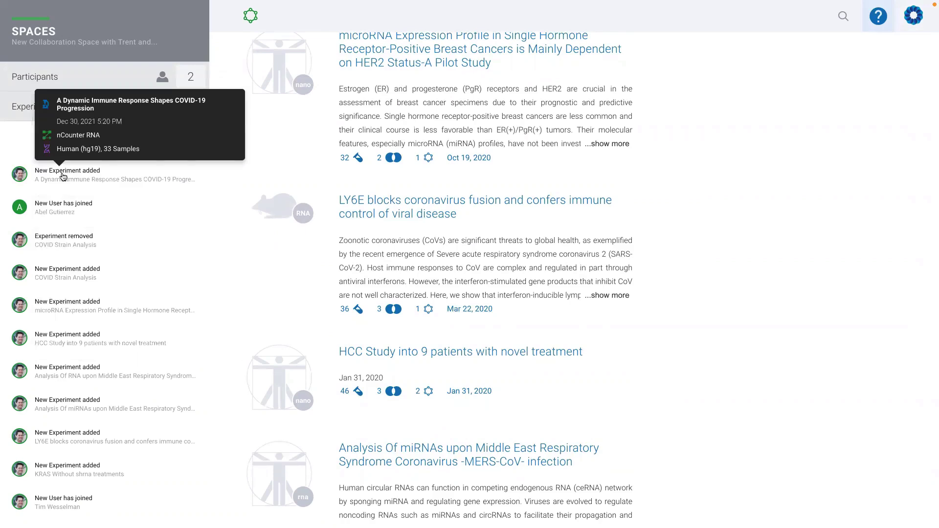
pyautogui.moveTo(48, 211)
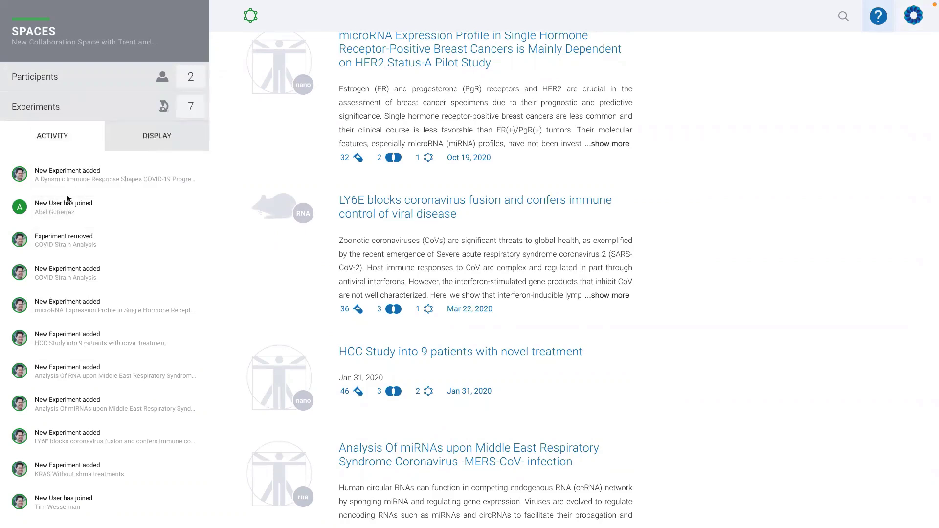
pyautogui.click(20, 209)
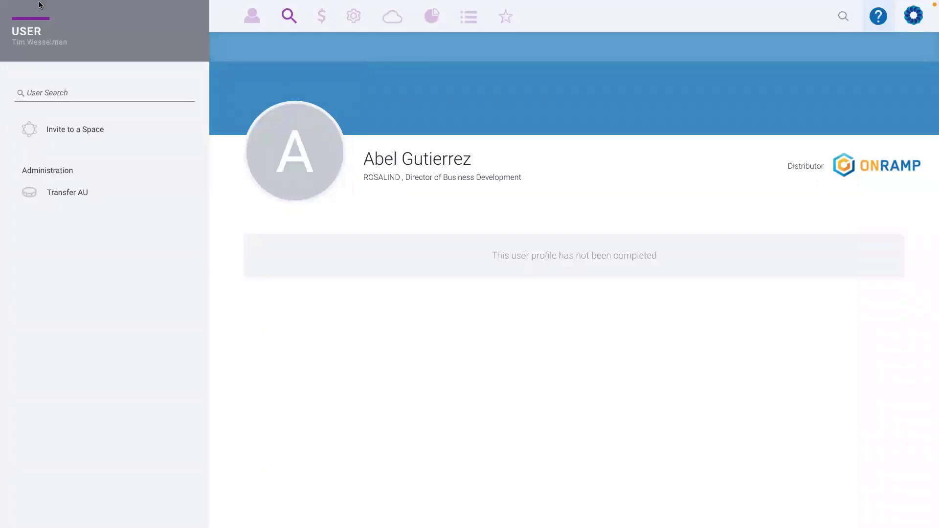
# Glance at the account owner's profile, then go back to the Space dashboard
pyautogui.moveTo(39, 2)
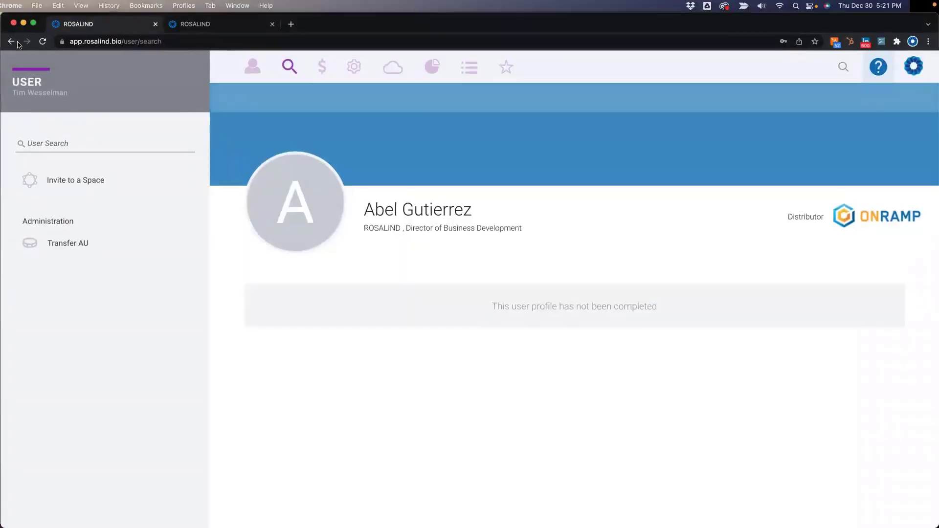
pyautogui.click(18, 44)
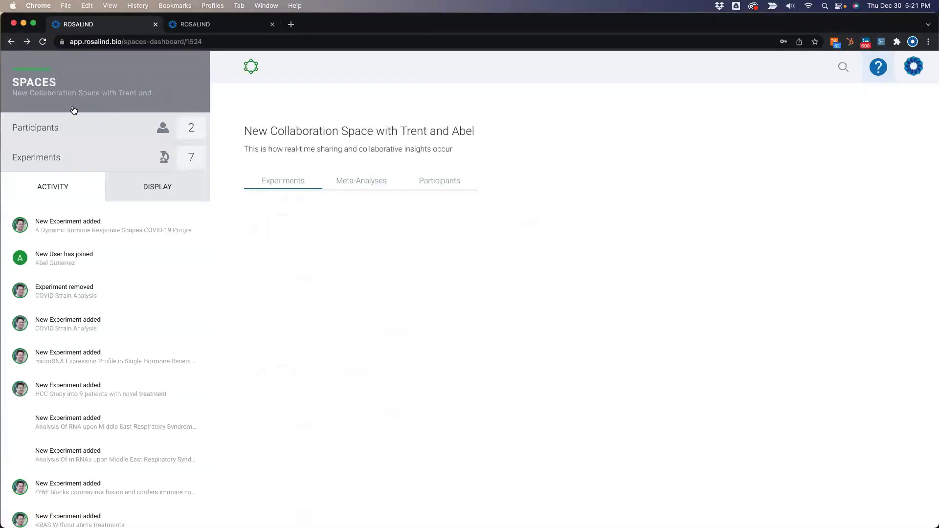
pyautogui.click(18, 292)
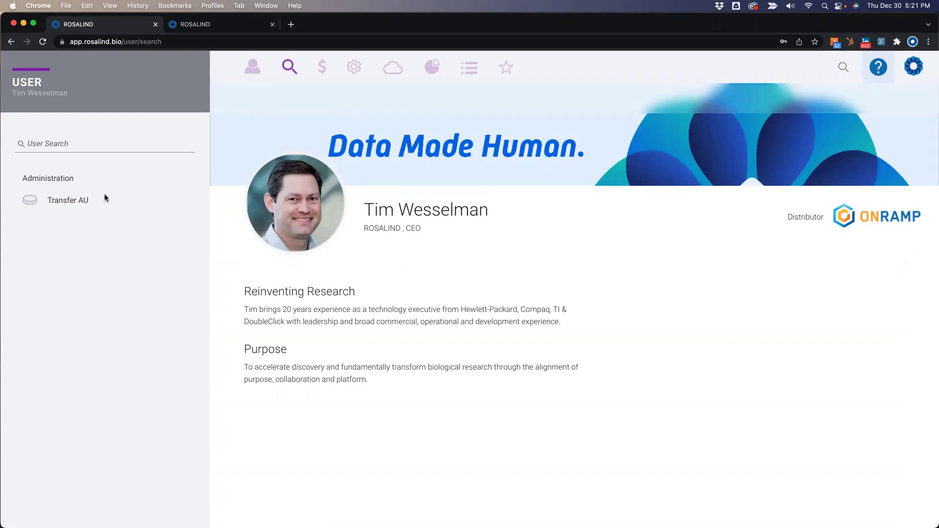
pyautogui.click(12, 42)
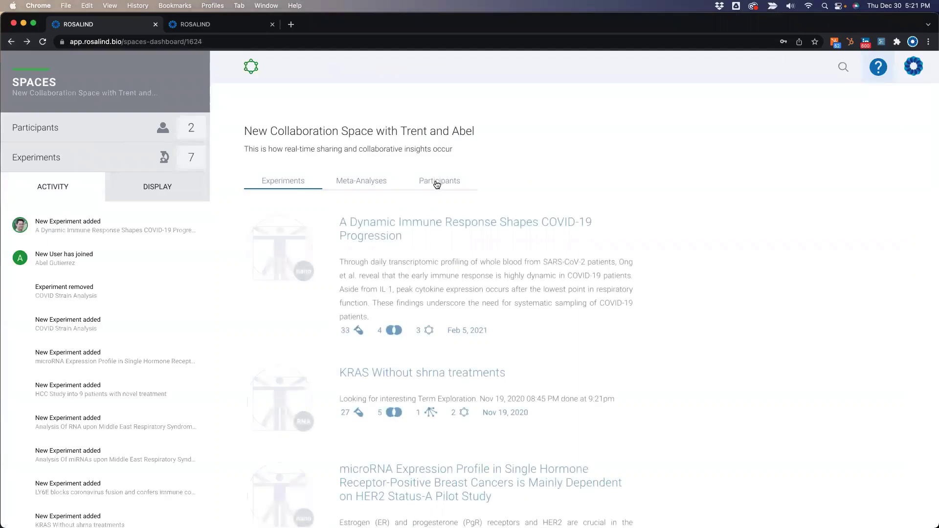
# Open the MERS-CoV RNA analysis experiment from its 'New Experiment added' entry in the Activity feed
pyautogui.click(434, 180)
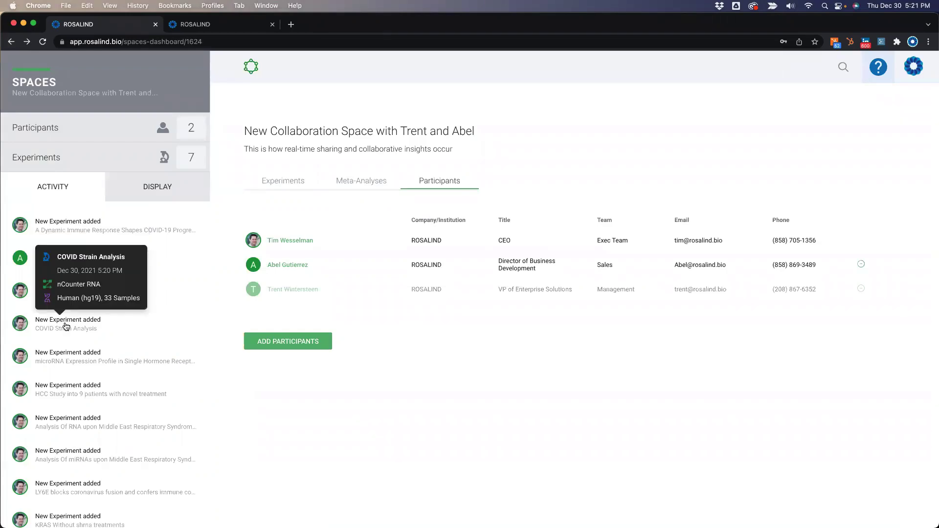
pyautogui.moveTo(68, 419)
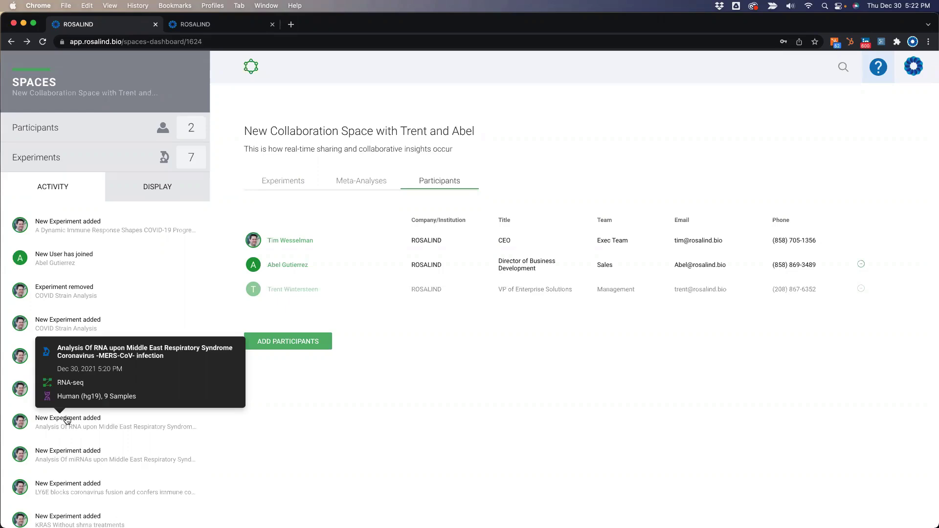
pyautogui.click(67, 420)
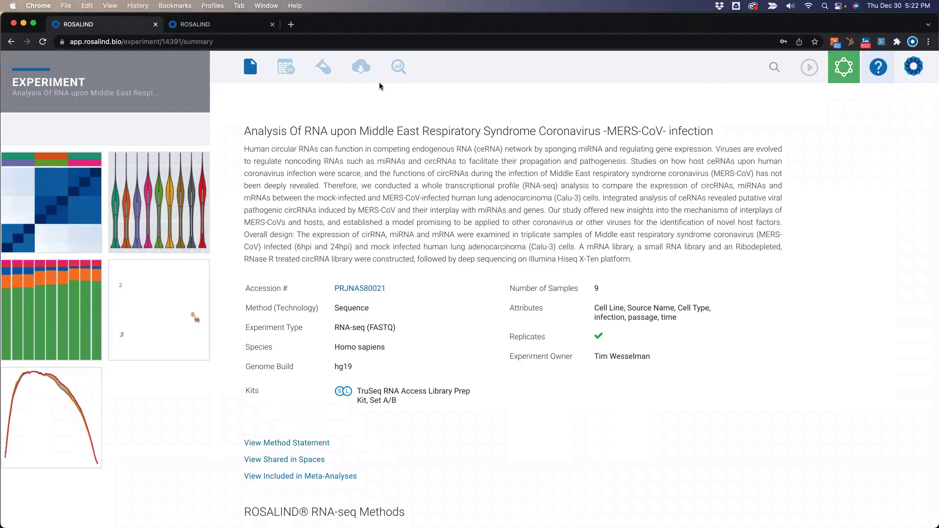
# Open the 24hr post infection differential expression analysis and add a new filter
pyautogui.click(398, 67)
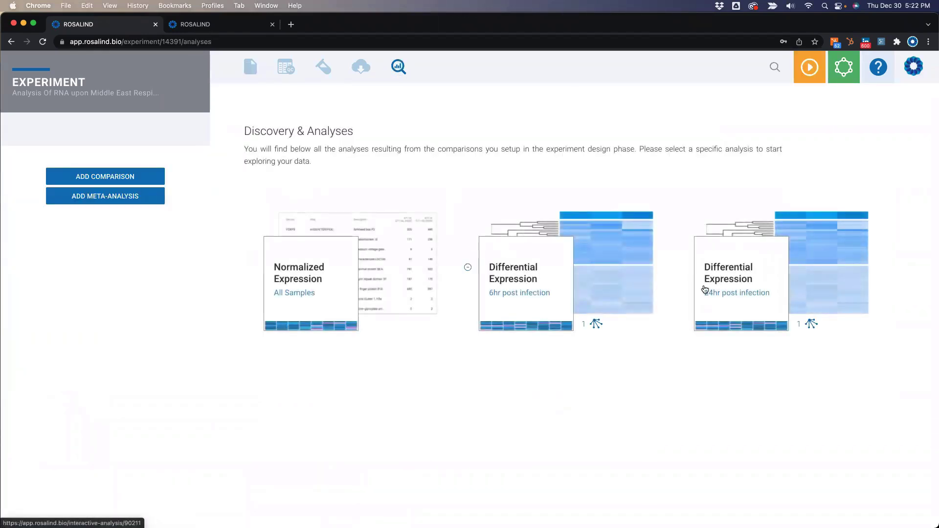
pyautogui.click(762, 293)
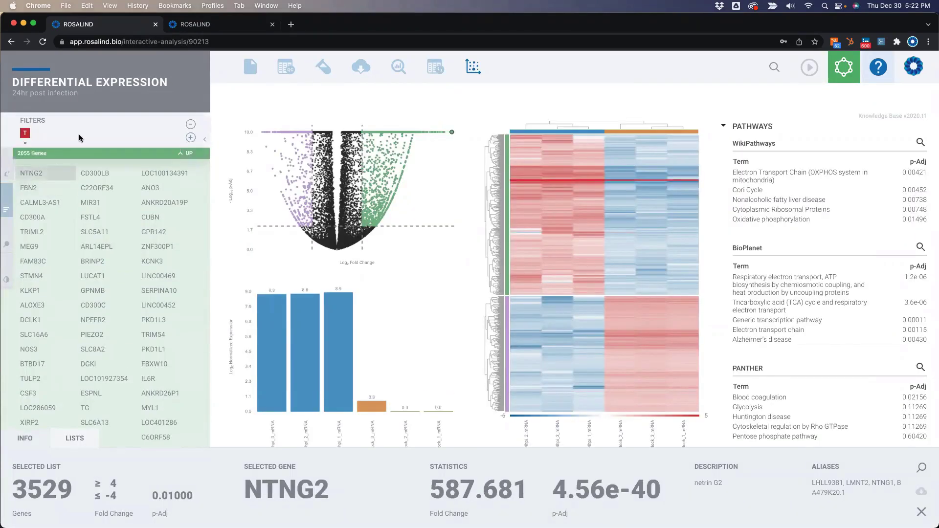
pyautogui.moveTo(26, 136)
pyautogui.click(191, 137)
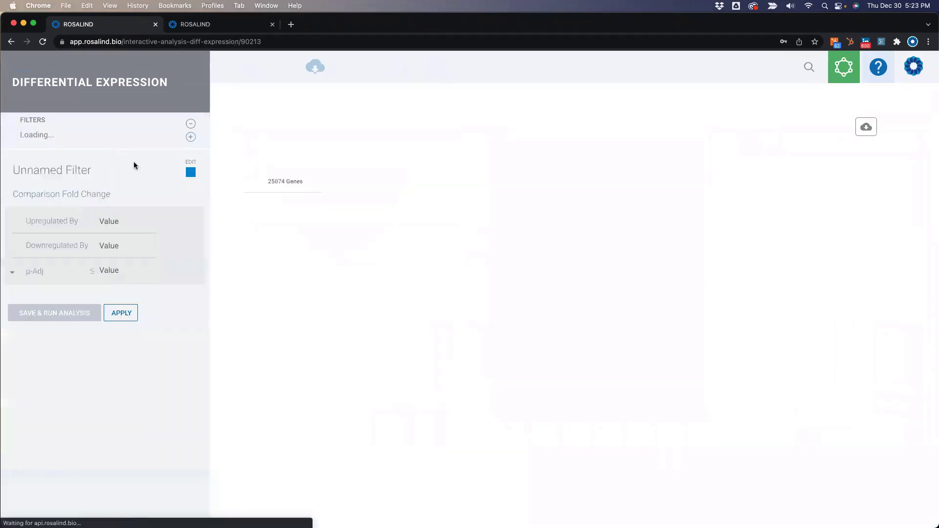
# Rename the filter '5 fold up' and give it a red icon
pyautogui.click(46, 173)
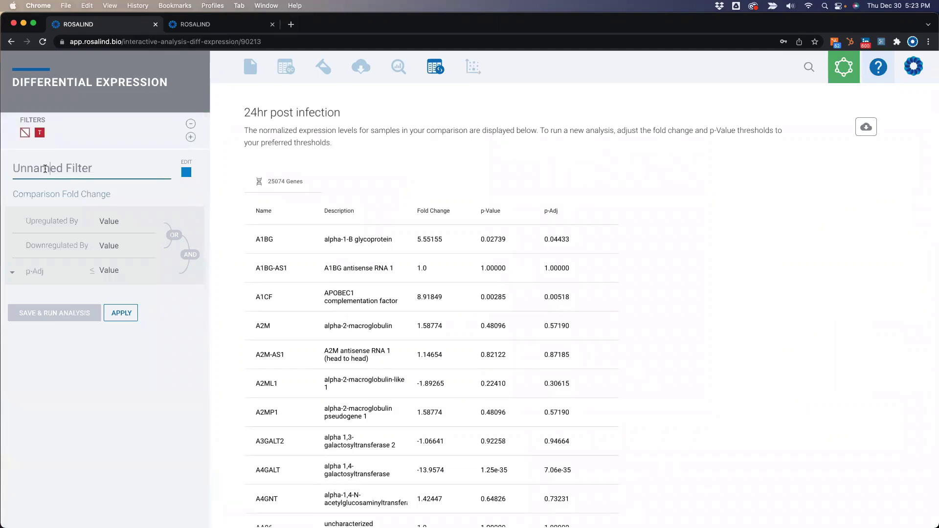
pyautogui.tripleClick(45, 169)
pyautogui.write('5 fold up')
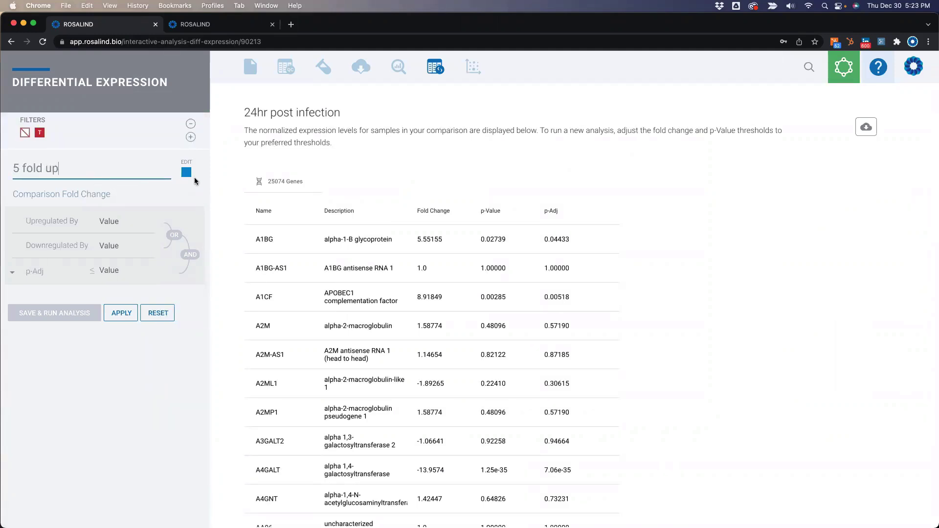
pyautogui.click(187, 172)
pyautogui.click(297, 161)
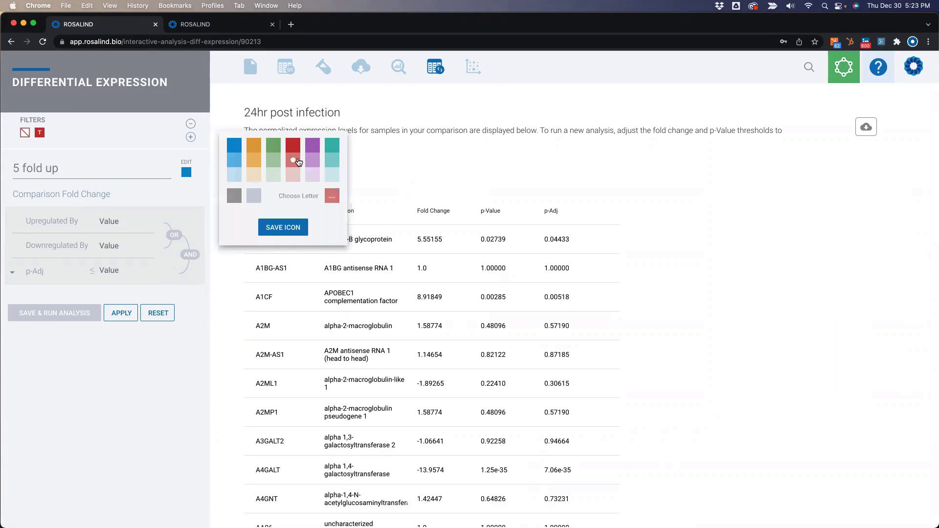
pyautogui.click(287, 226)
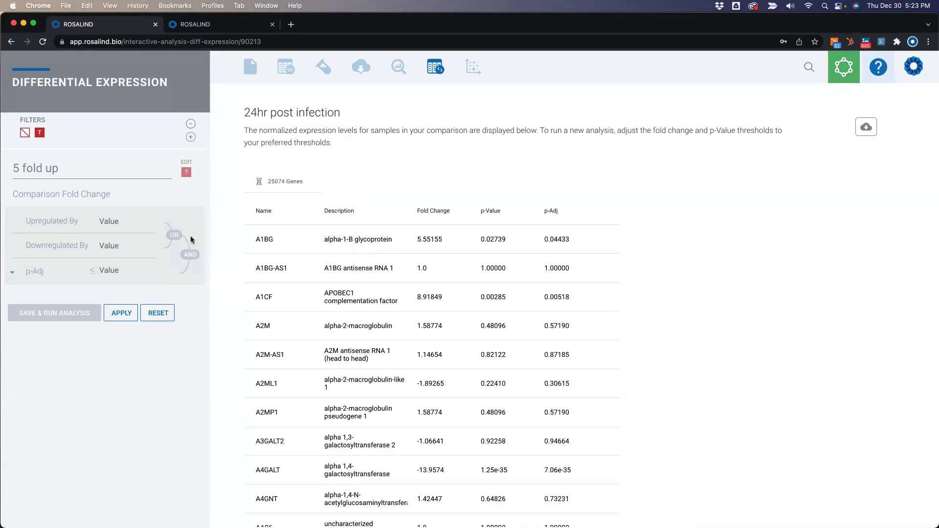
# Set Upregulated By 5 and p-Adj 0.05, apply, save and run, and view the filter
pyautogui.click(113, 222)
pyautogui.write('5')
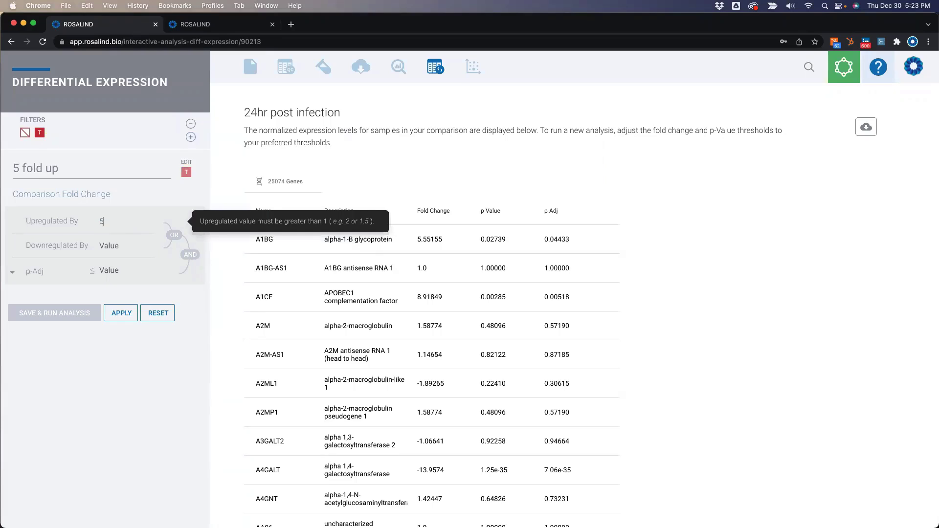
pyautogui.click(111, 269)
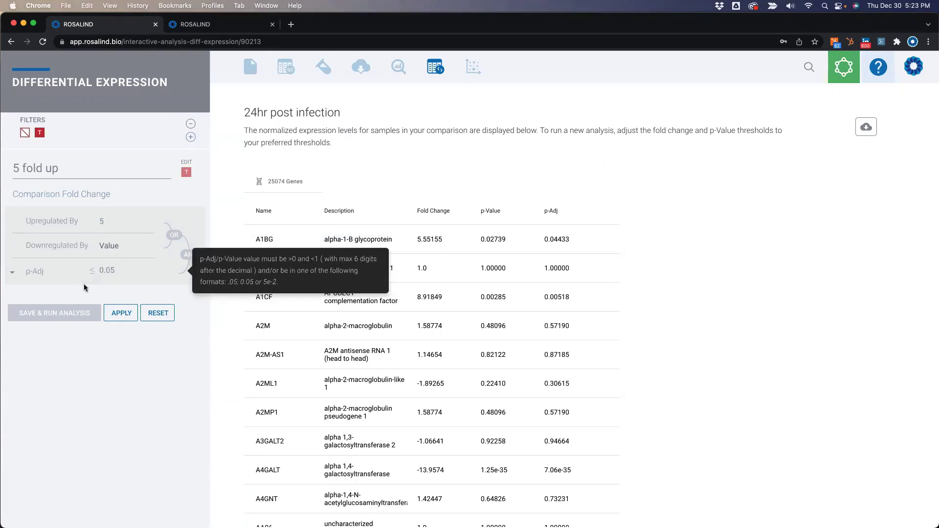
pyautogui.click(123, 313)
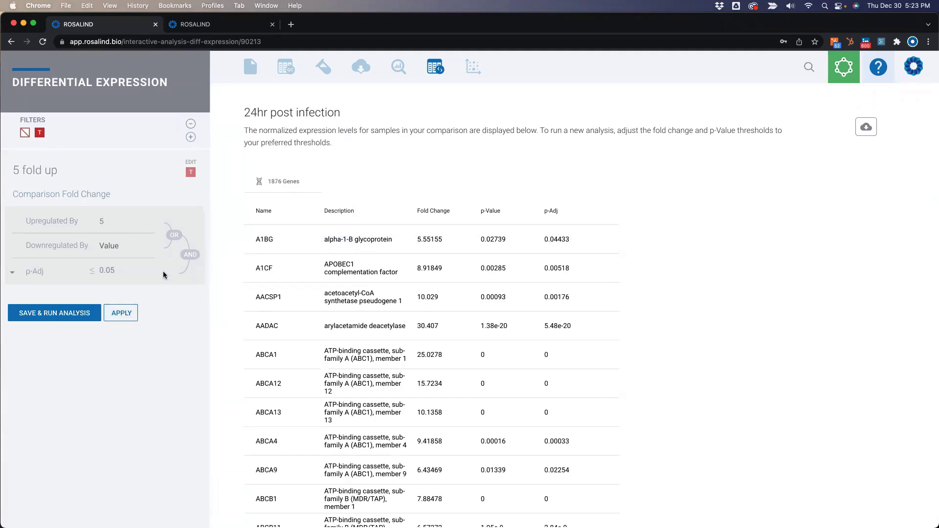
pyautogui.click(62, 315)
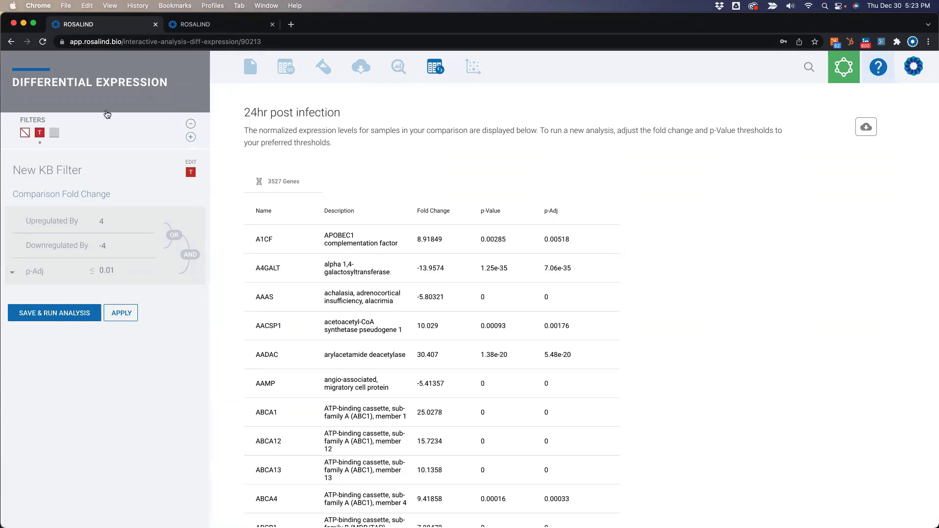
pyautogui.click(56, 134)
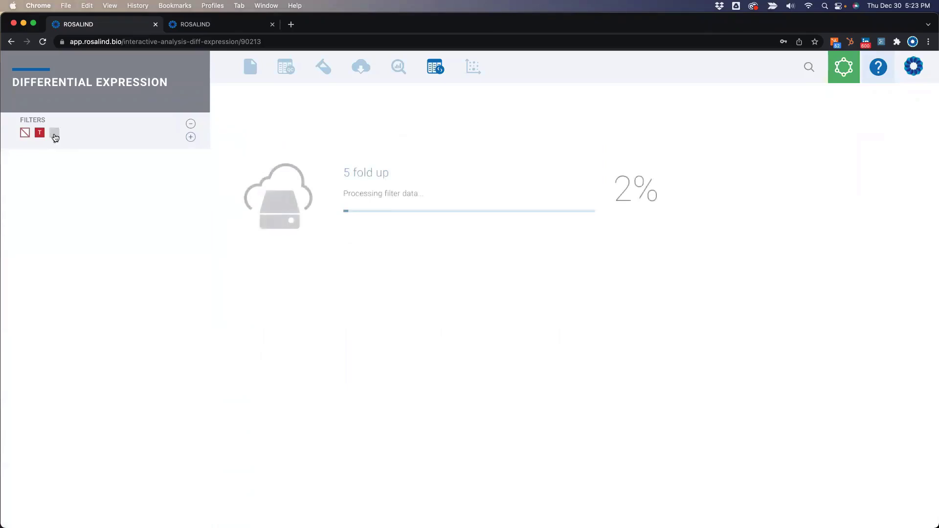
# Return to the collaboration Space dashboard, whose activity feed shows the added '5 fold up' filter
pyautogui.moveTo(53, 135)
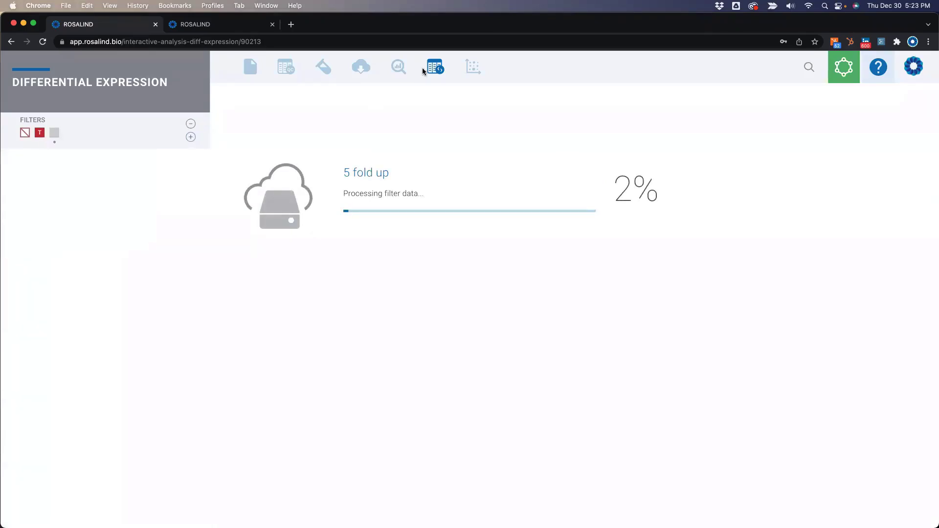
pyautogui.click(841, 74)
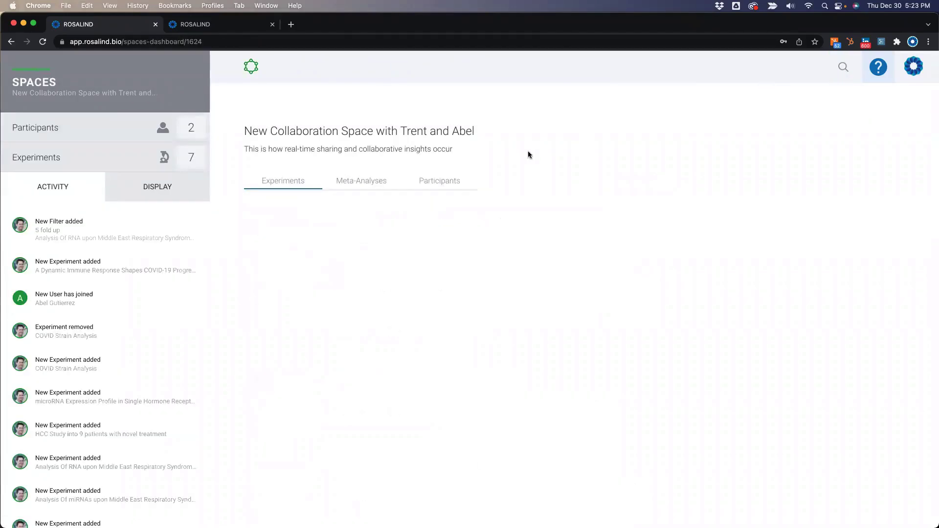
pyautogui.moveTo(55, 227)
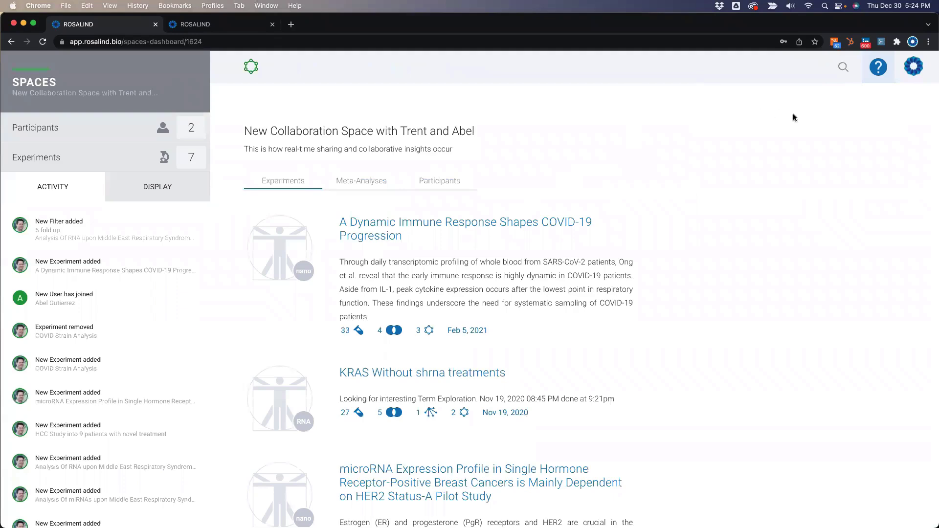
pyautogui.scroll(-5, 391, 330)
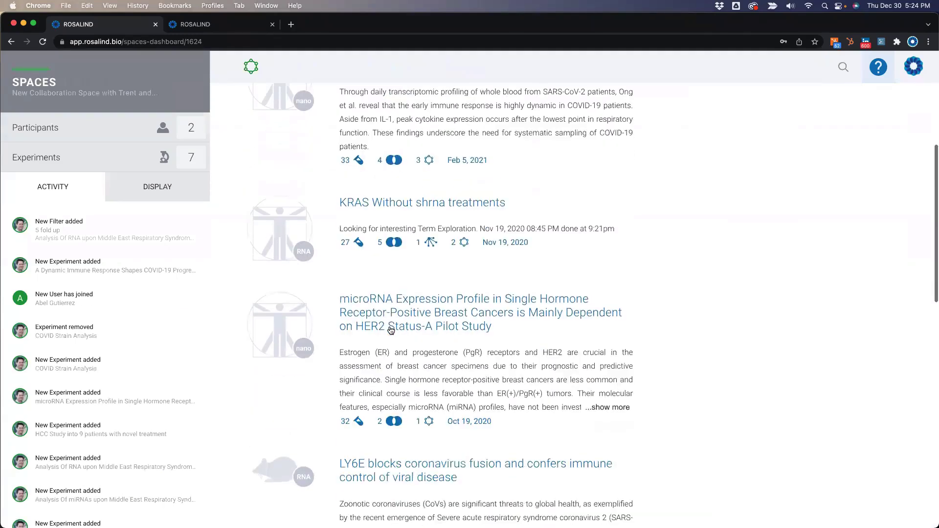
pyautogui.scroll(-8, 391, 330)
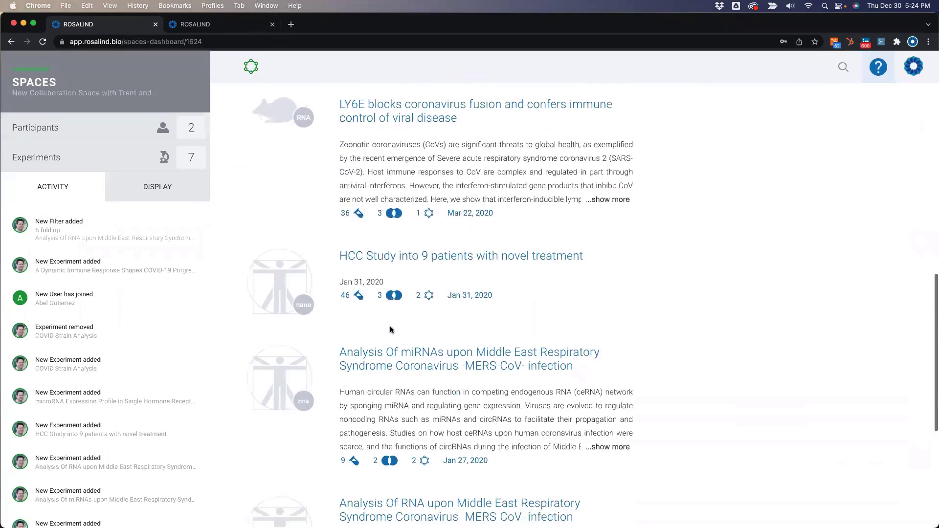
pyautogui.scroll(-2, 72, 394)
pyautogui.moveTo(72, 394)
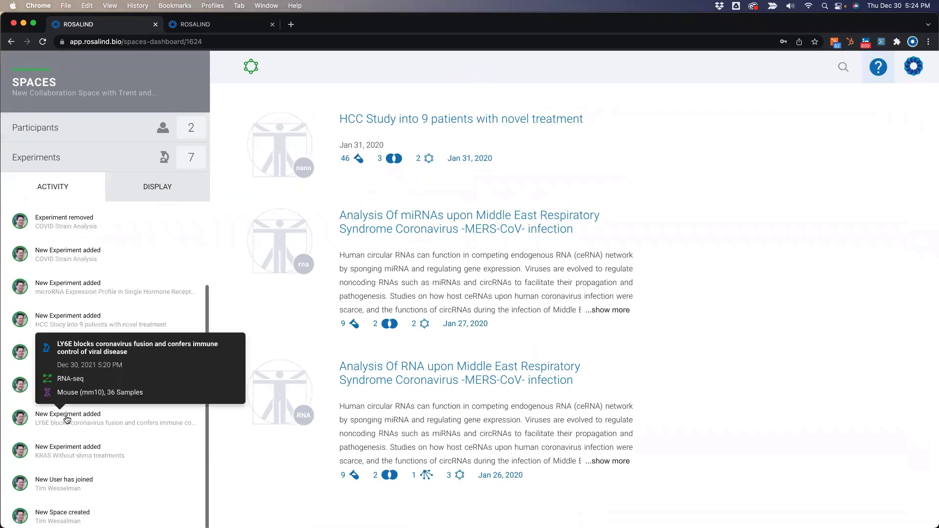
pyautogui.scroll(2, 68, 318)
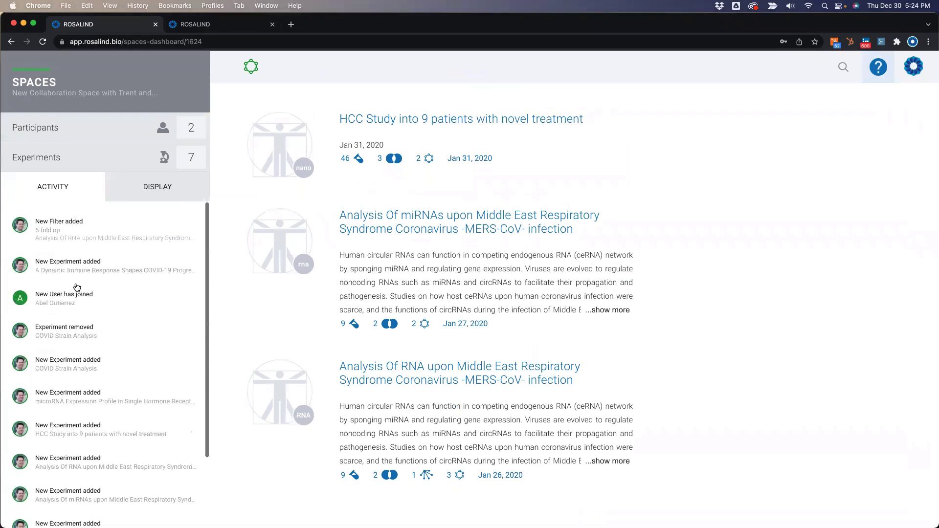
pyautogui.moveTo(81, 304)
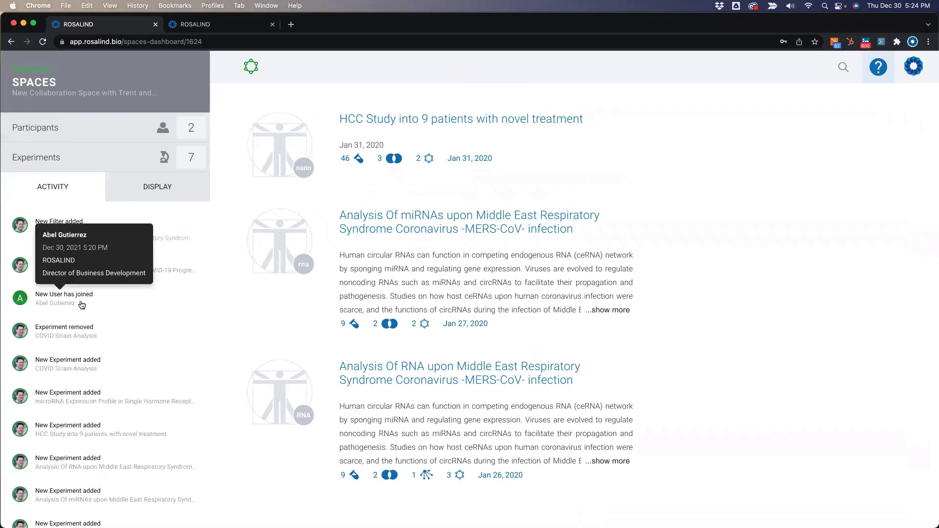
pyautogui.moveTo(64, 233)
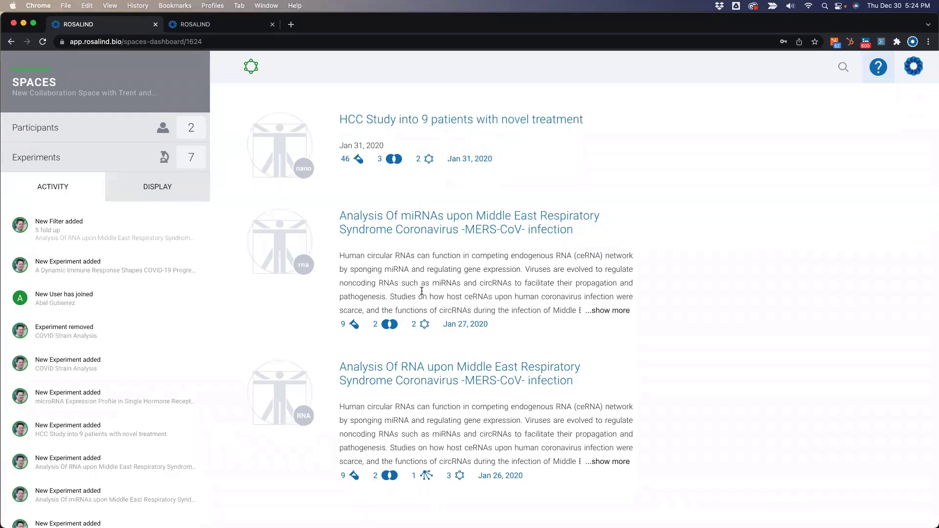
pyautogui.scroll(3, 423, 291)
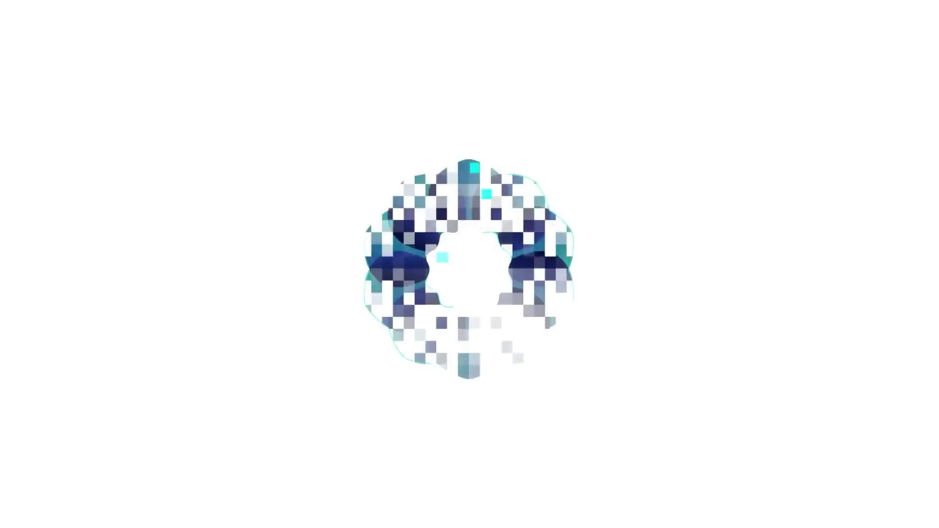